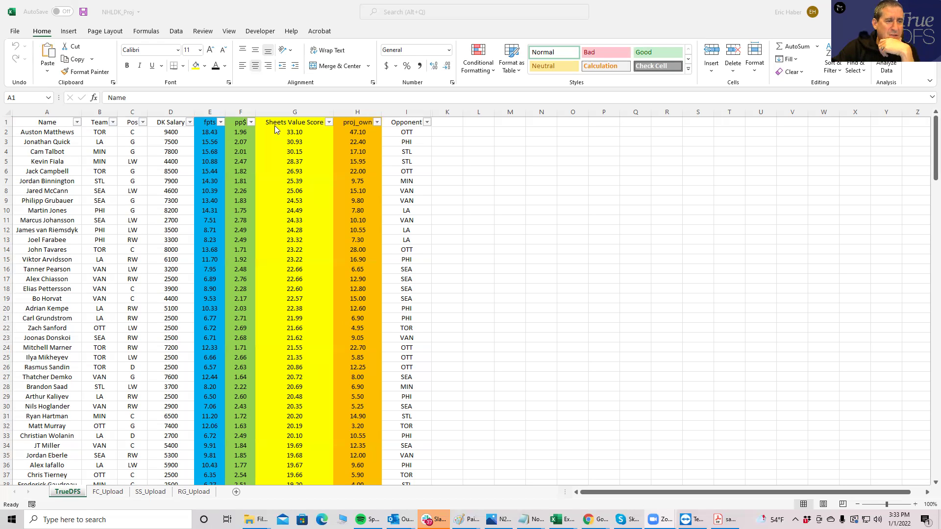
Compare Kevin Fiala's value score with the goalies' salaries, value scores and projected ownership
left_click(295, 161)
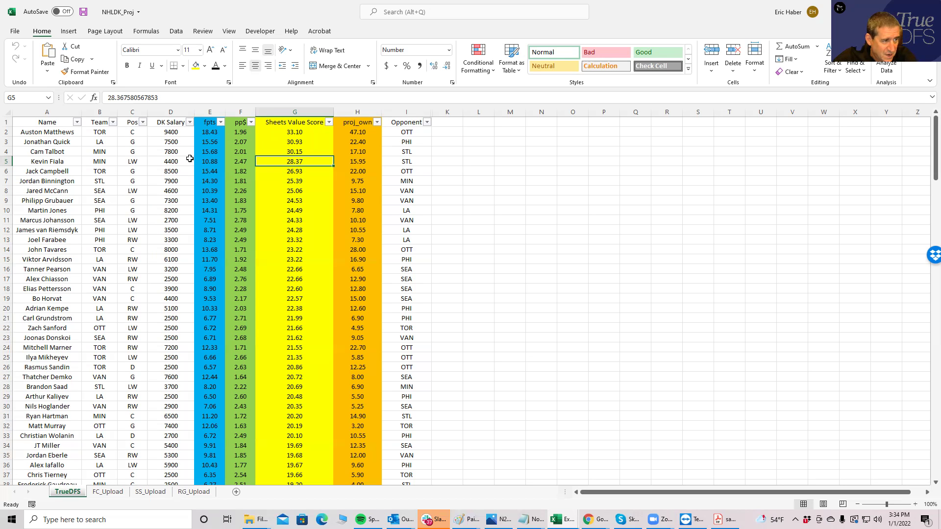
left_click(171, 150)
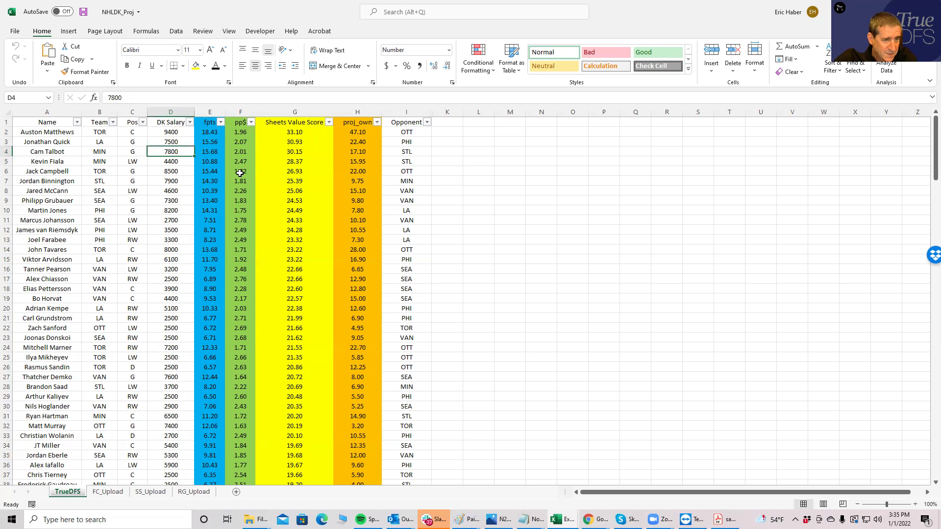
left_click(285, 141)
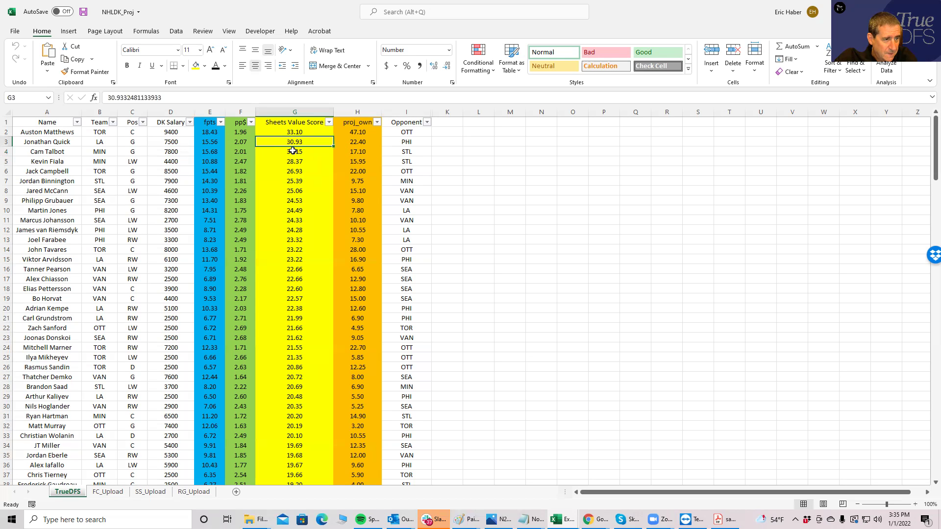
left_click(293, 150)
left_click(292, 139)
left_click(293, 150)
left_click(292, 139)
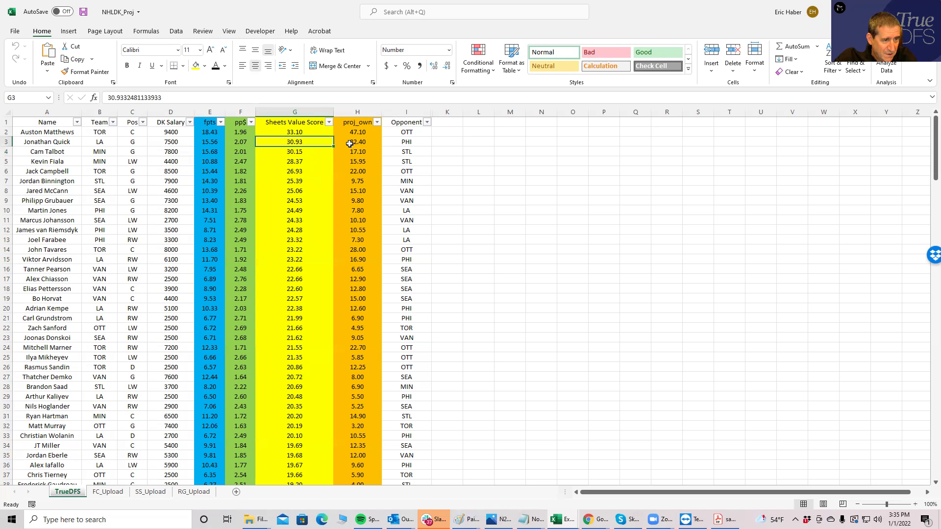
left_click(349, 143)
left_click(350, 152)
left_click(349, 143)
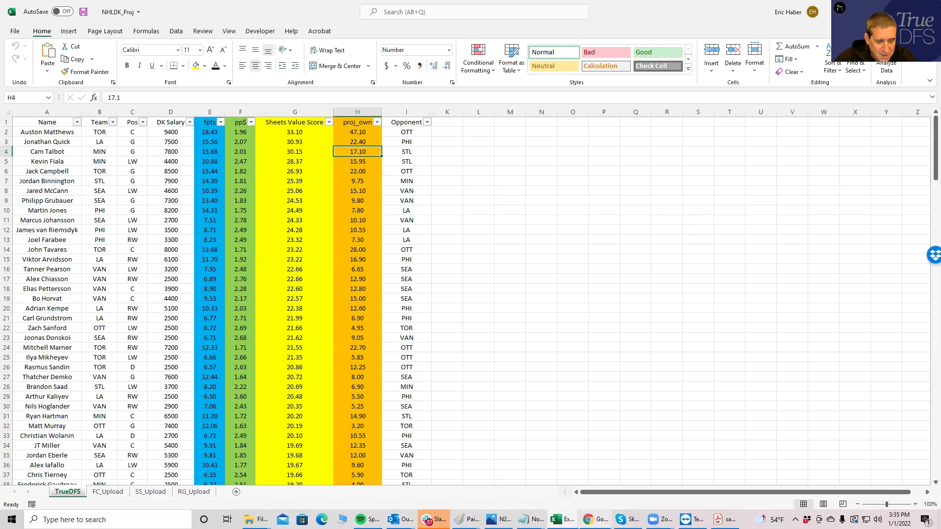
Bring Google Drive forward and split a My Drive tab into its own window
mouse_move(588, 520)
left_click(548, 496)
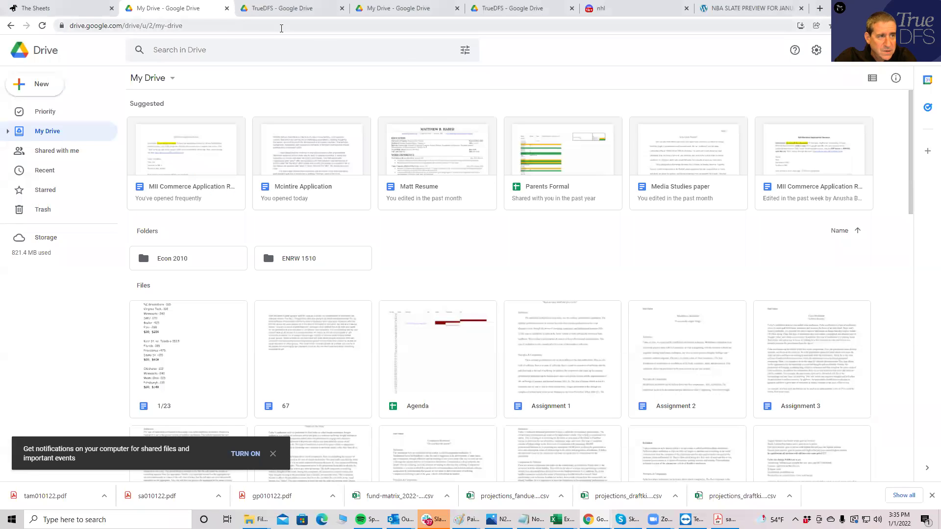
left_click_drag(179, 15, 0, 15)
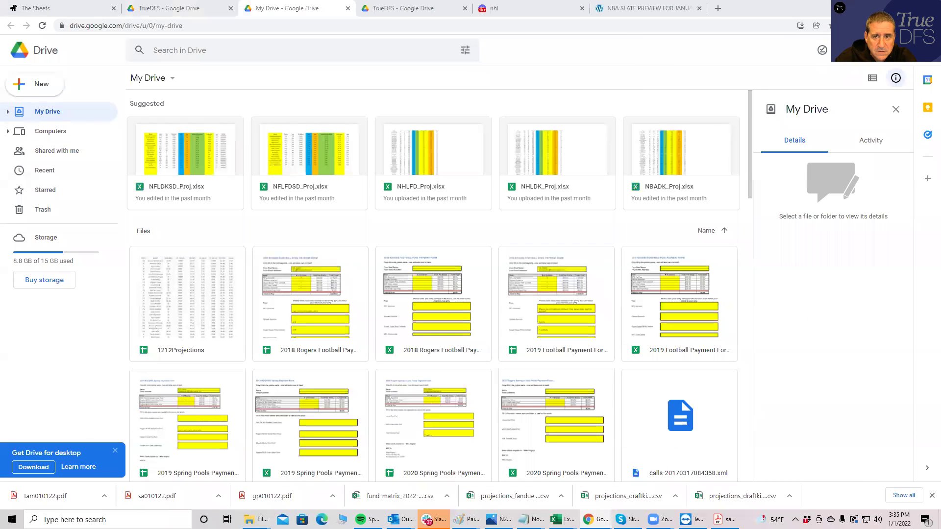
key("alt+Tab")
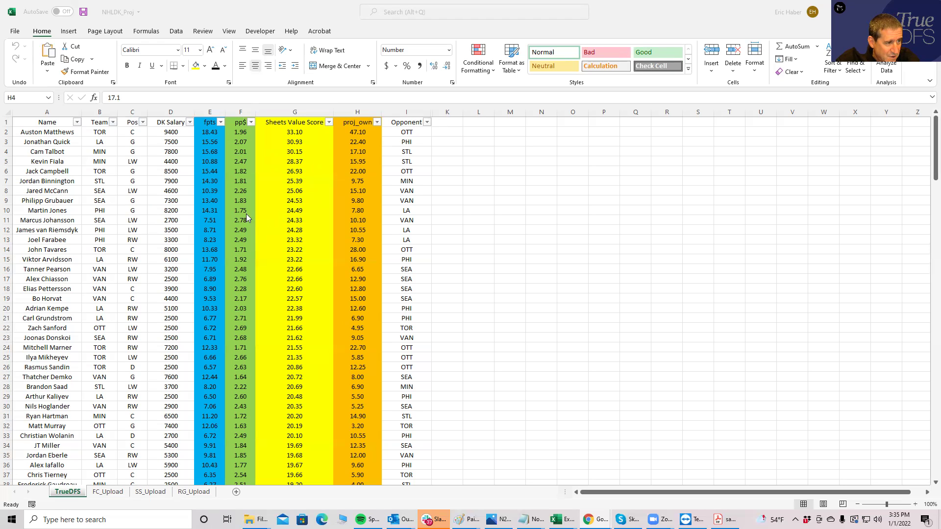
Check Kevin Fiala's 4400 DK salary in the projections workbook
key("alt+Tab")
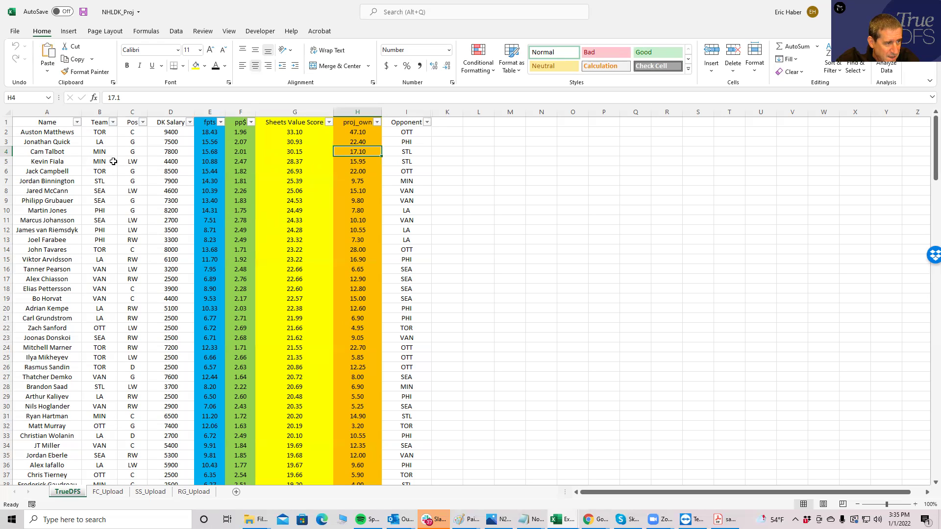
left_click(158, 161)
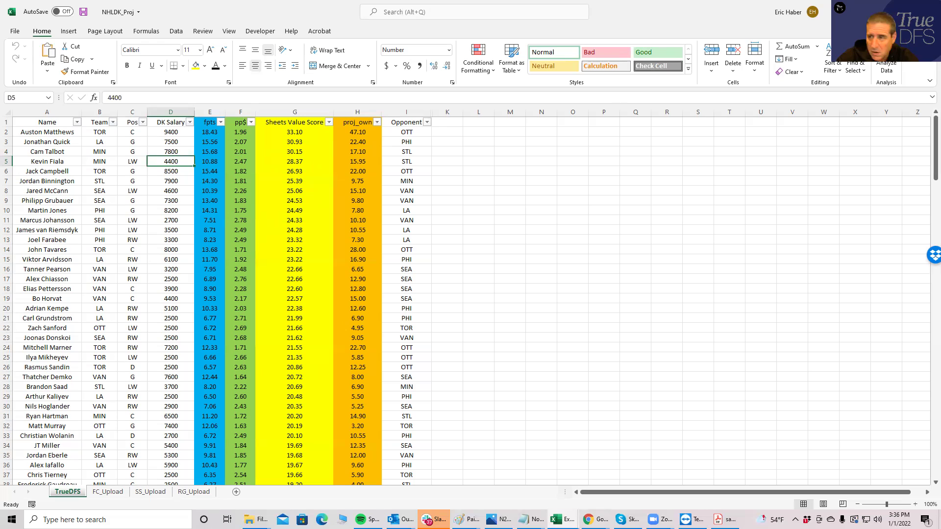
key("alt+Tab")
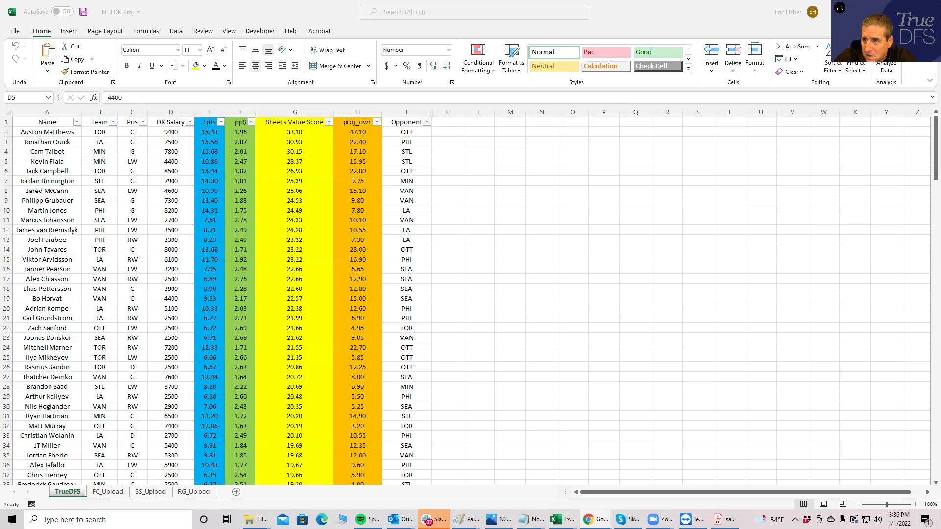
Add Cam Talbot ($7,800) as the lineup's goalie from the G list
key("alt+Tab")
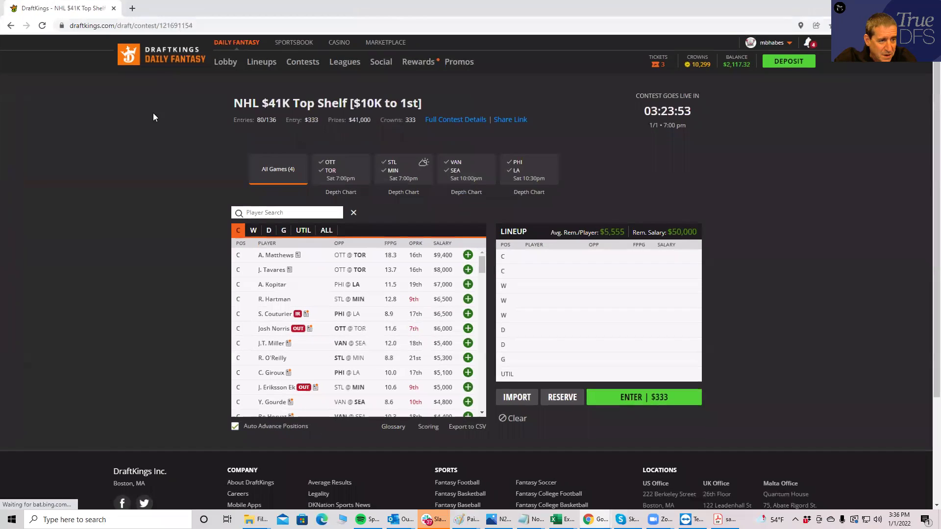
left_click(284, 230)
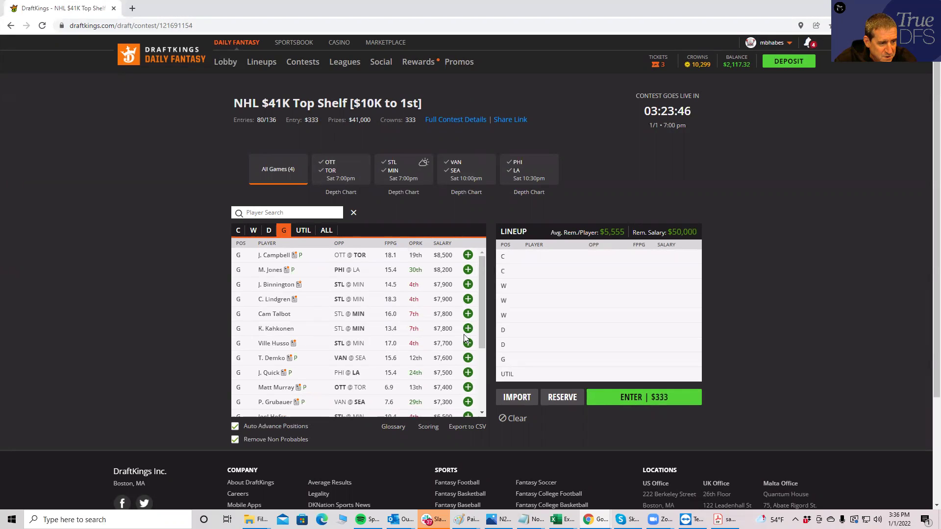
left_click_drag(483, 317, 480, 327)
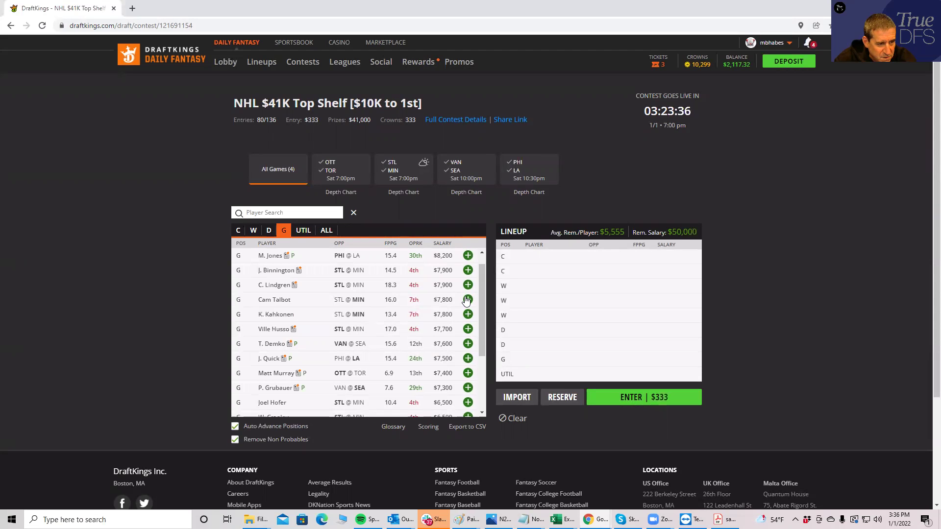
left_click(468, 299)
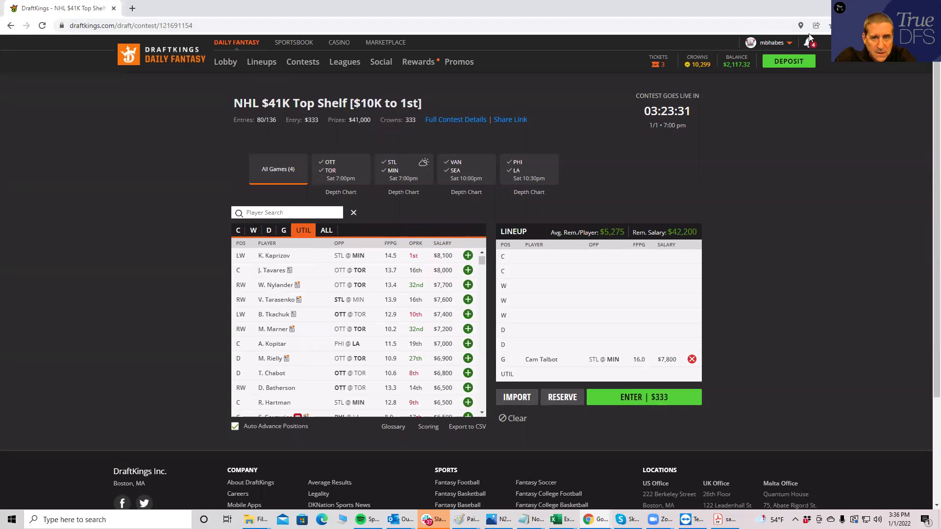
Search 'fial' and add winger Kevin Fiala ($4,400), leaving $37,800
left_click(253, 231)
left_click(267, 212)
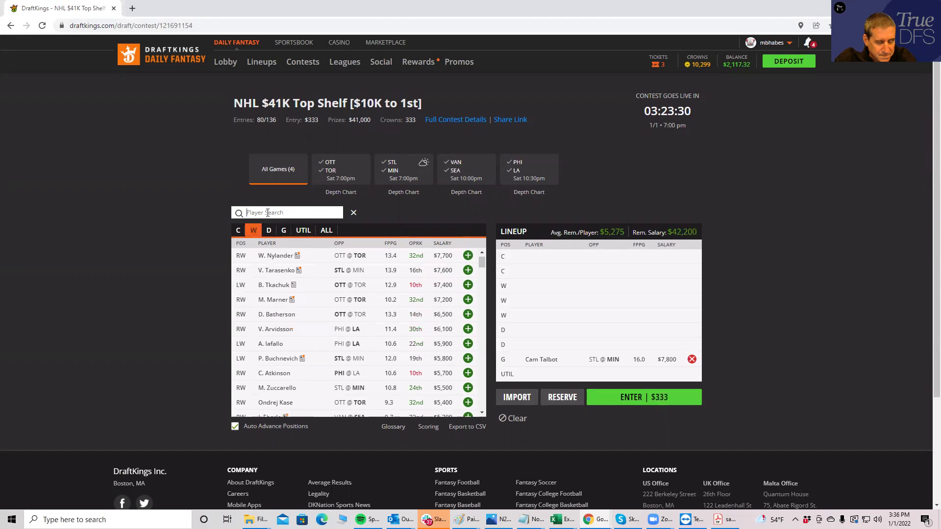
type("fial")
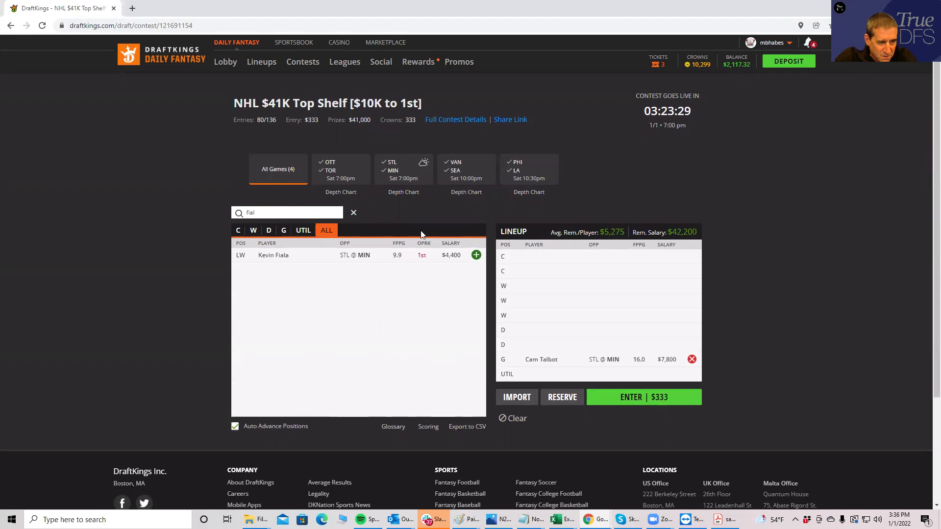
left_click(476, 255)
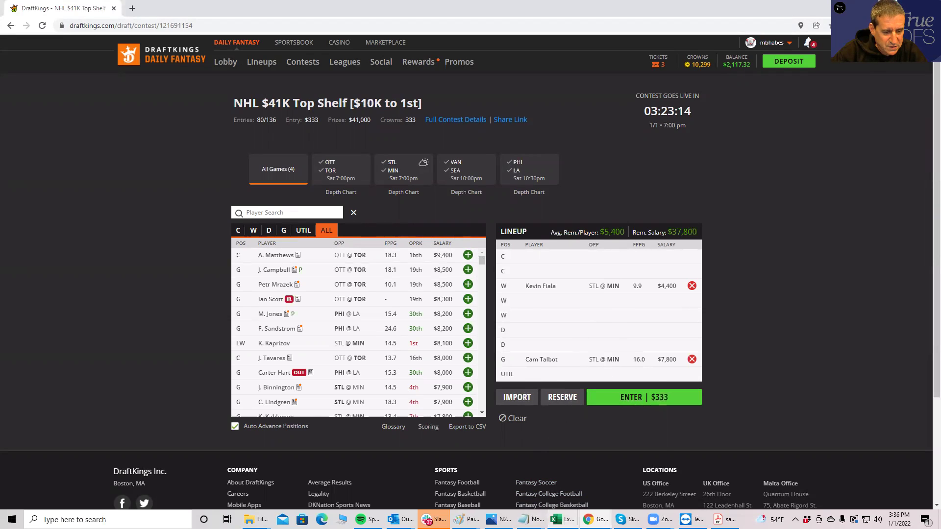
right_click(559, 520)
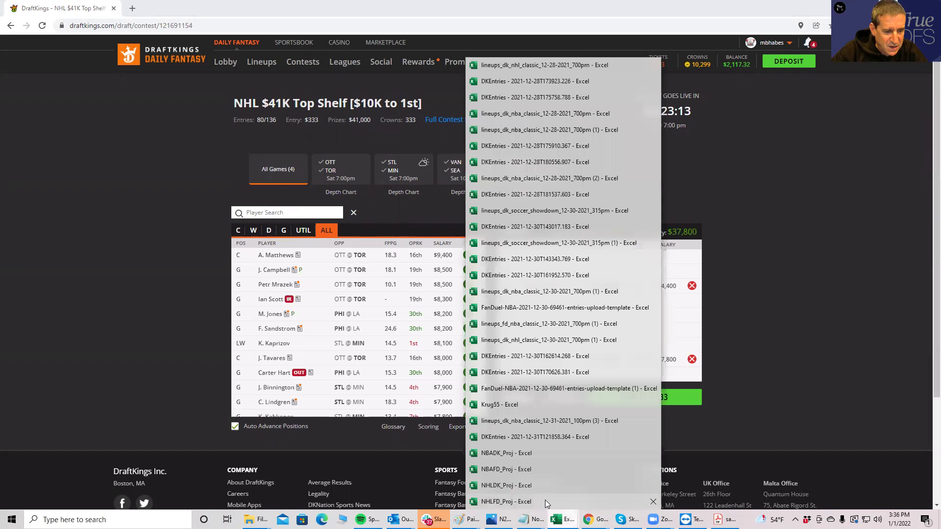
Scan the Team column in NHLDK_Proj for Vancouver players like McCann, Pearson and Horvat
left_click(510, 485)
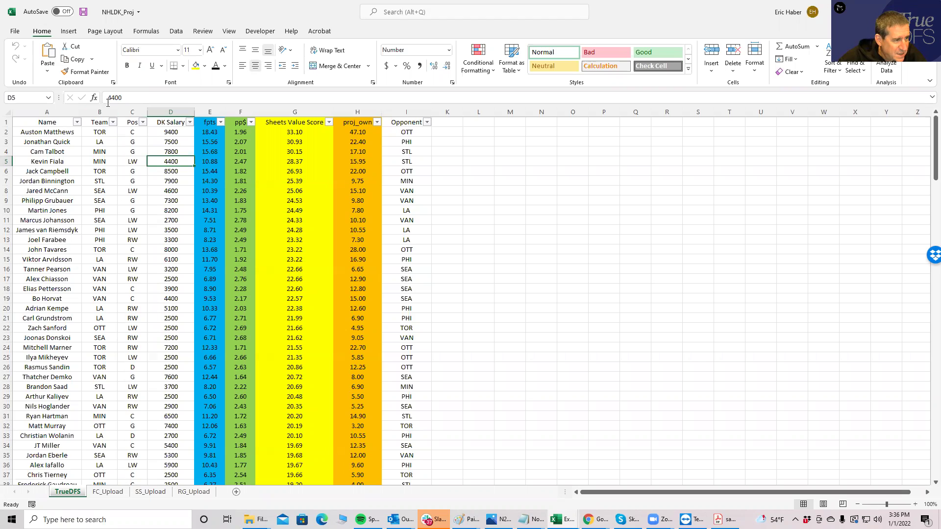
left_click(100, 191)
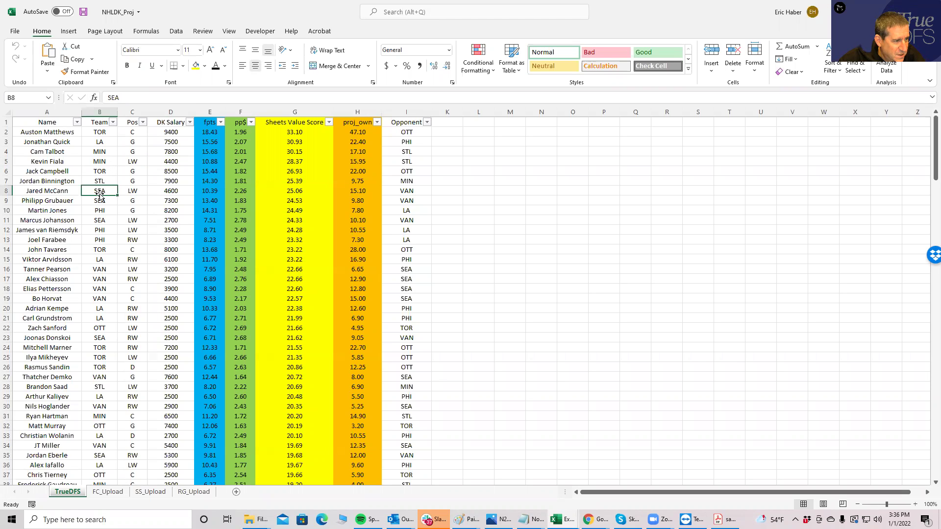
left_click(103, 220)
left_click(101, 230)
left_click(100, 240)
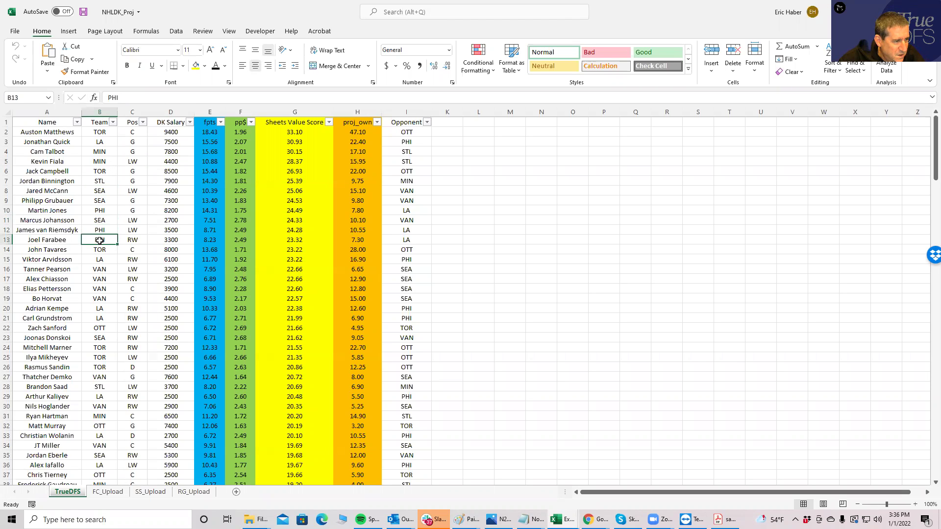
left_click(101, 271)
left_click(99, 299)
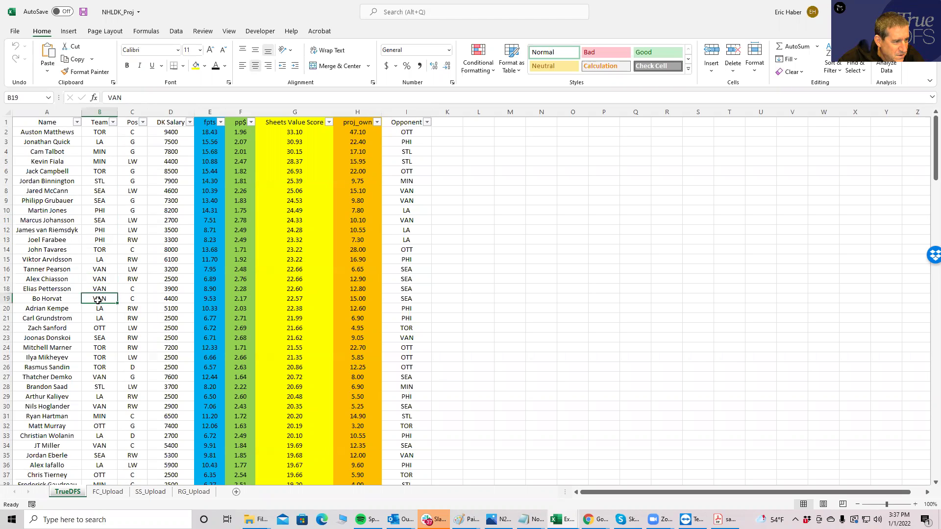
left_click(98, 271)
left_click(97, 299)
left_click(98, 268)
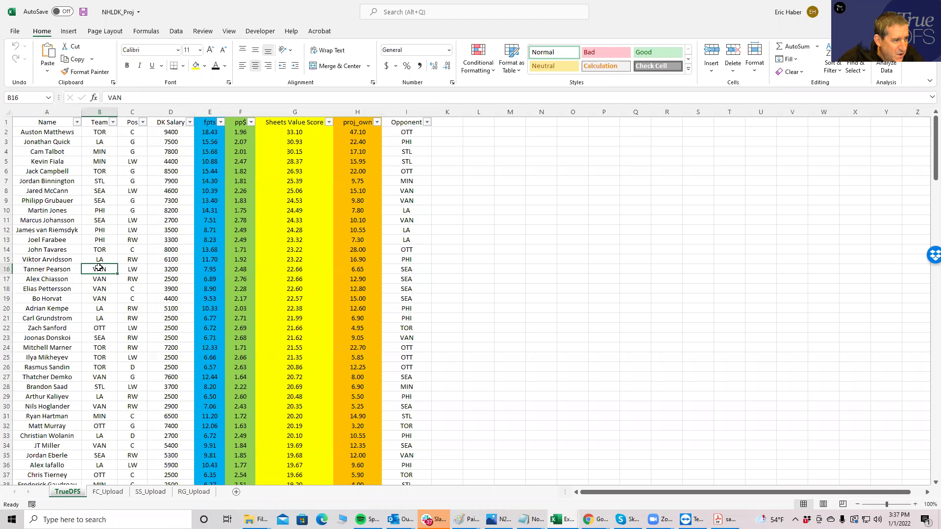
left_click(97, 298)
left_click(99, 271)
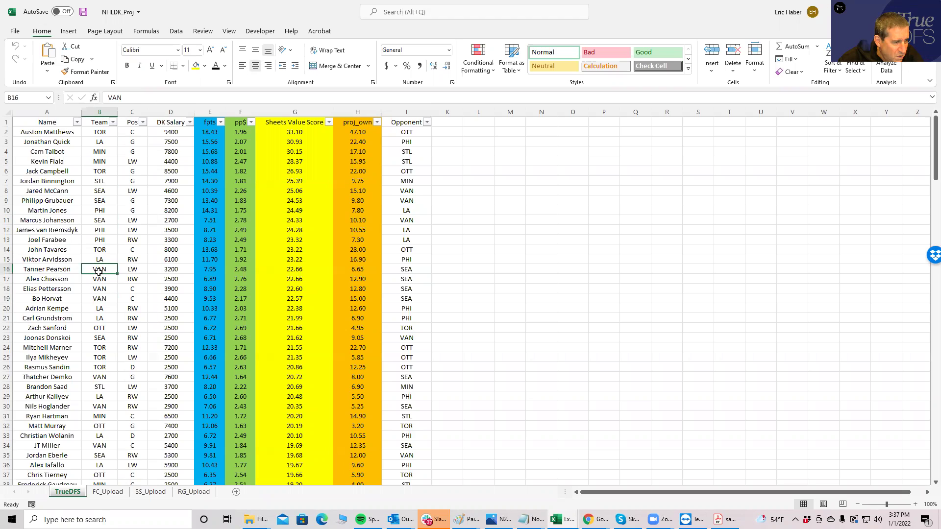
left_click(93, 305)
left_click(98, 271)
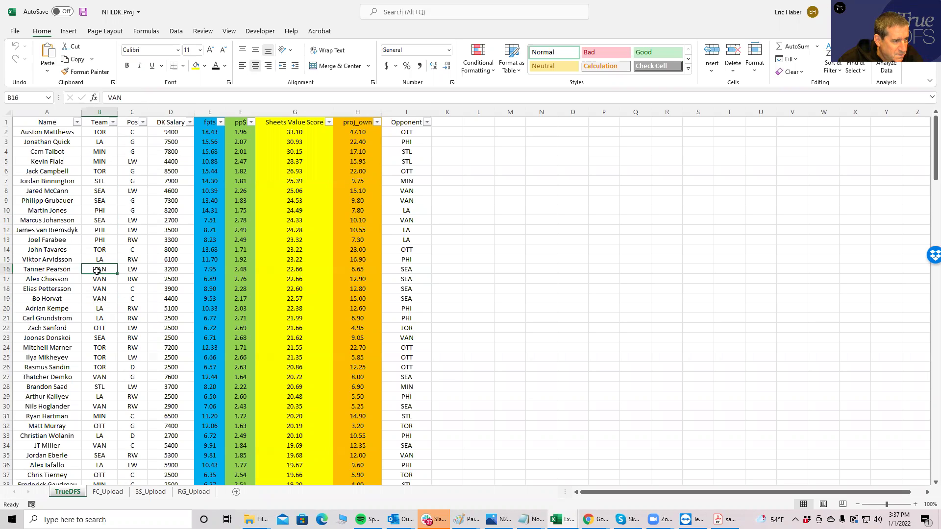
Check van Riemsdyk's position and the salaries of Tavares, Chiasson, cheap wingers and Demko (7600)
left_click(135, 229)
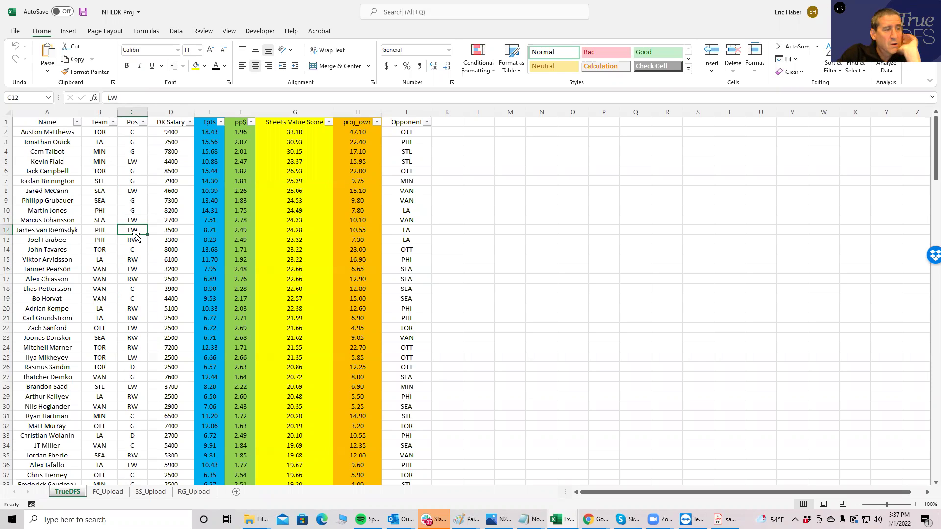
left_click(162, 251)
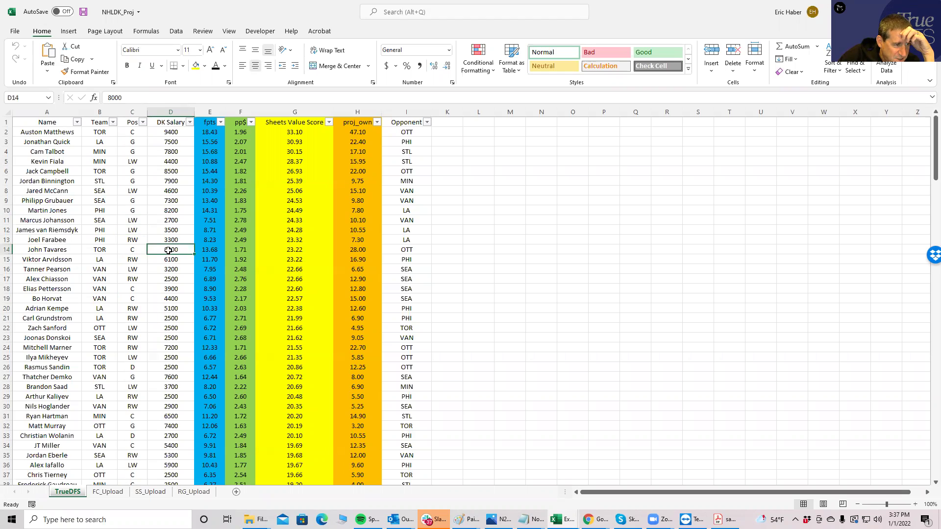
left_click(177, 278)
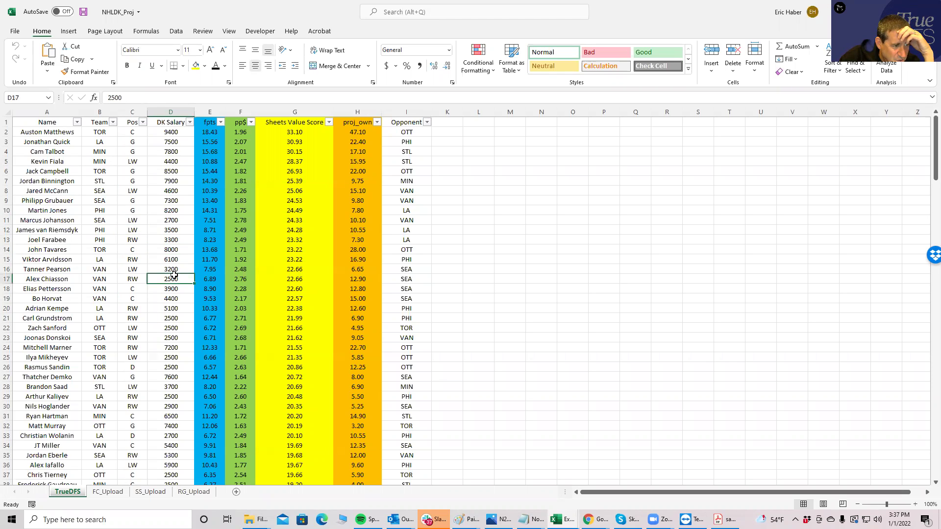
left_click(174, 318)
left_click(169, 374)
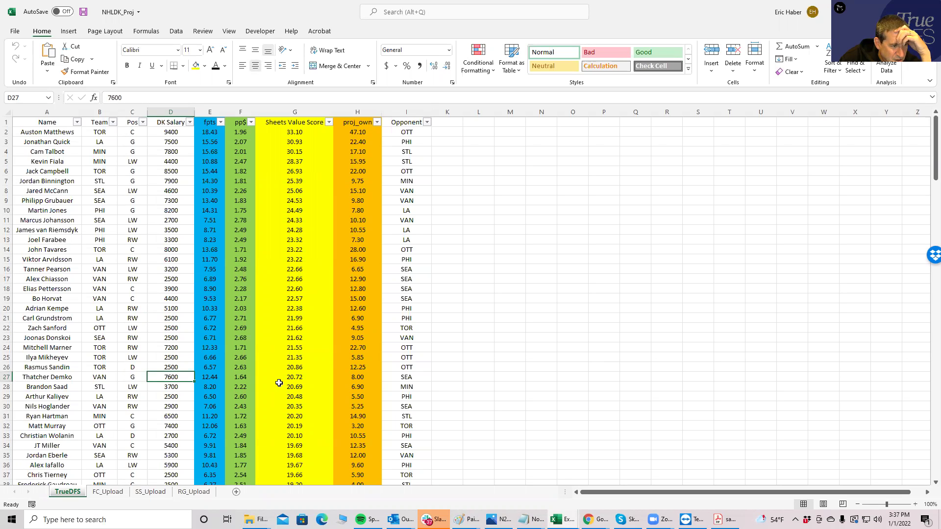
left_click(556, 515)
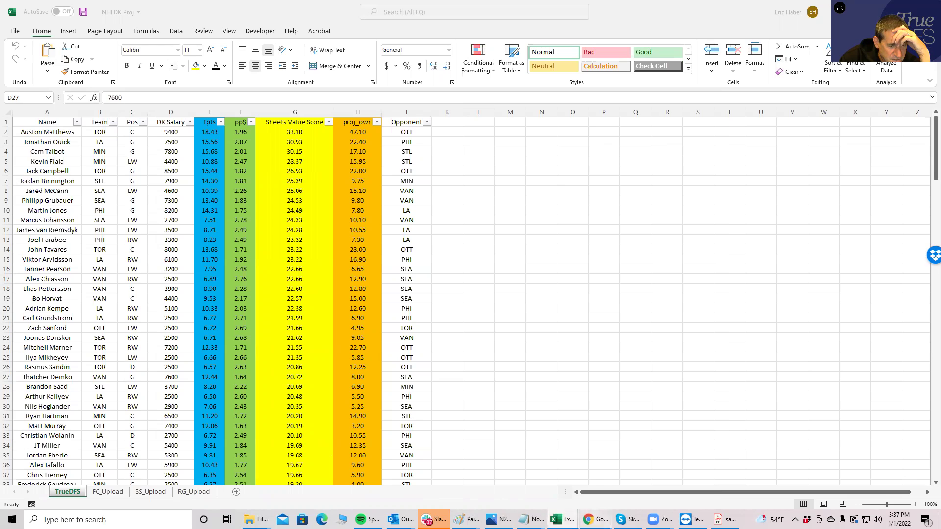
left_click(588, 520)
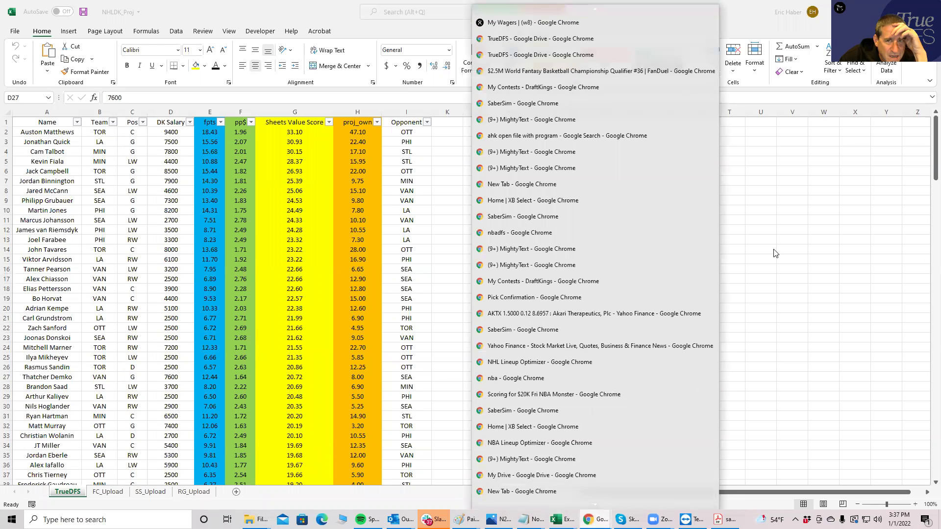
Move Auston Matthews ($9,400) from UTIL into the centre slot, leaving $28,400
left_click(534, 87)
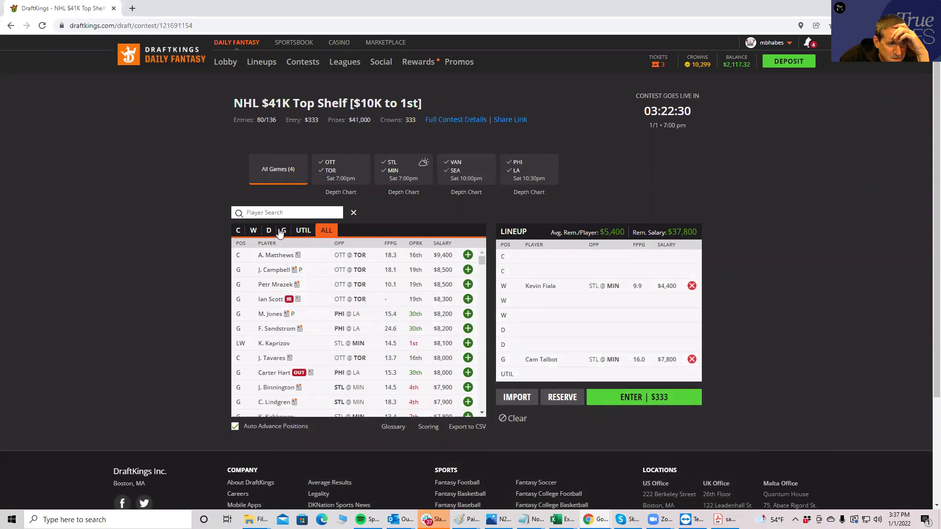
left_click(301, 233)
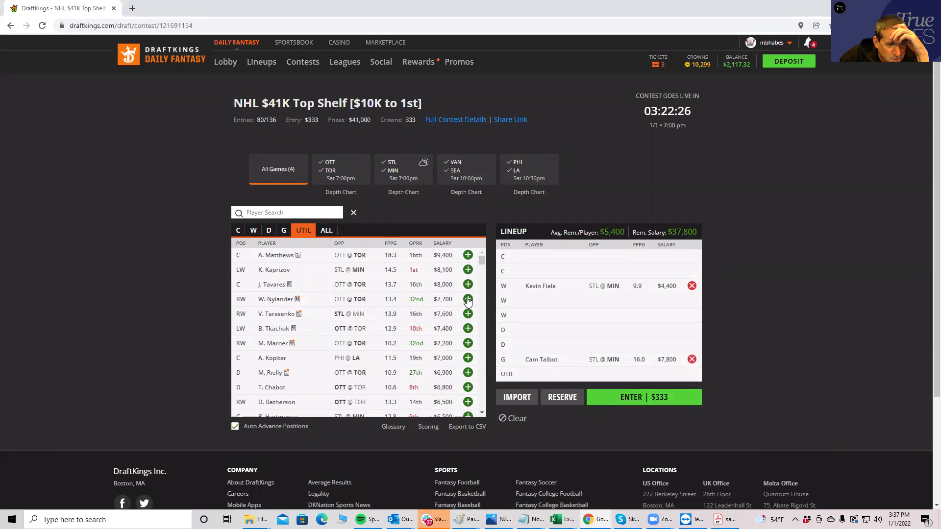
left_click(468, 255)
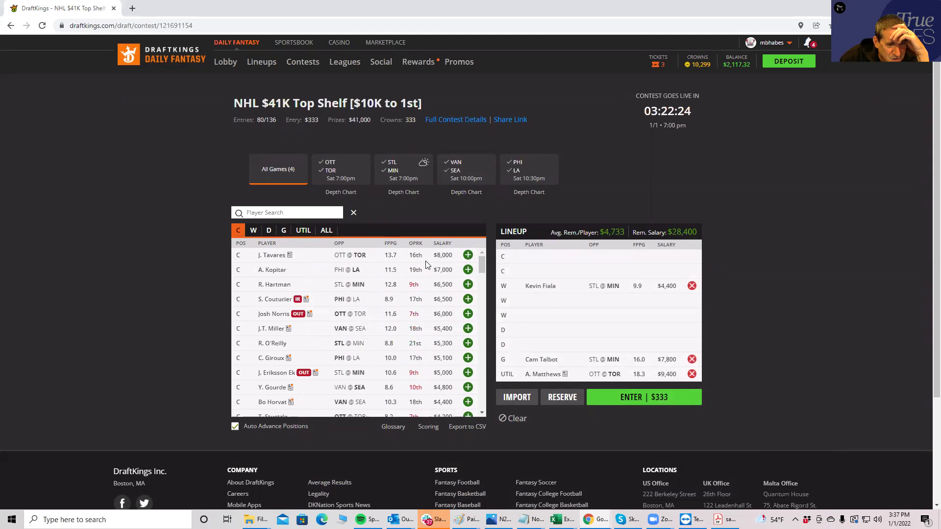
left_click(695, 375)
left_click(240, 232)
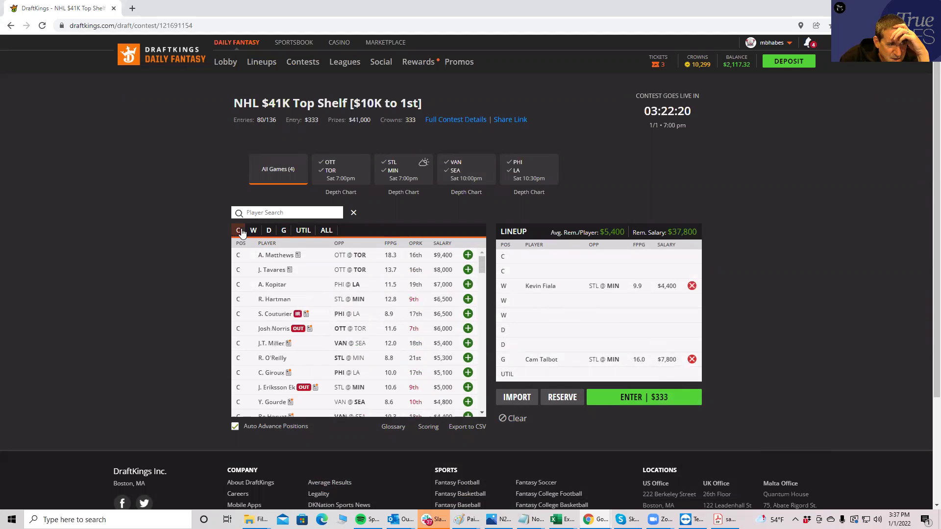
left_click(468, 254)
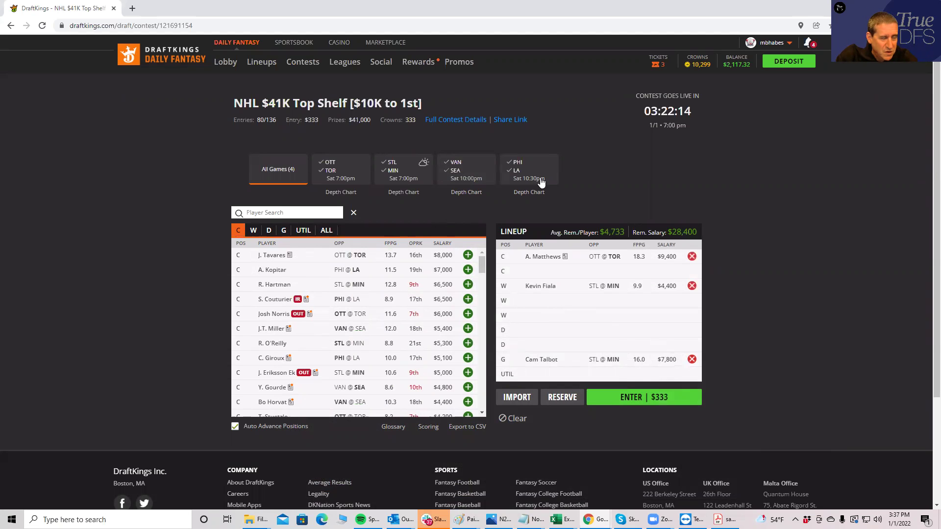
right_click(556, 519)
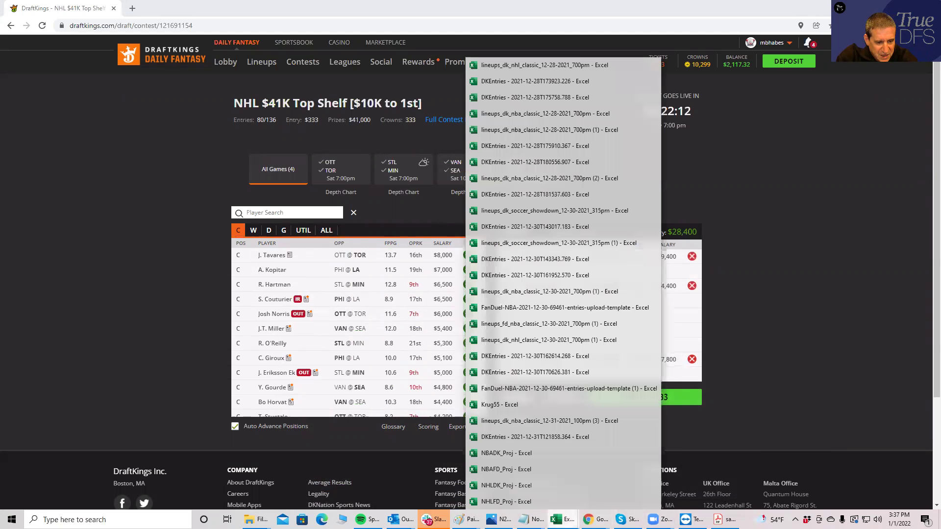
left_click(513, 486)
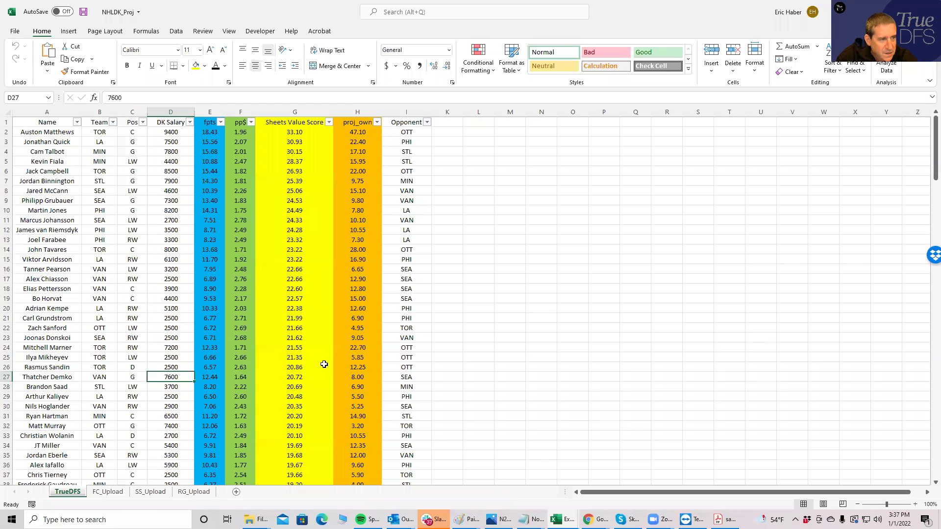
left_click(172, 171)
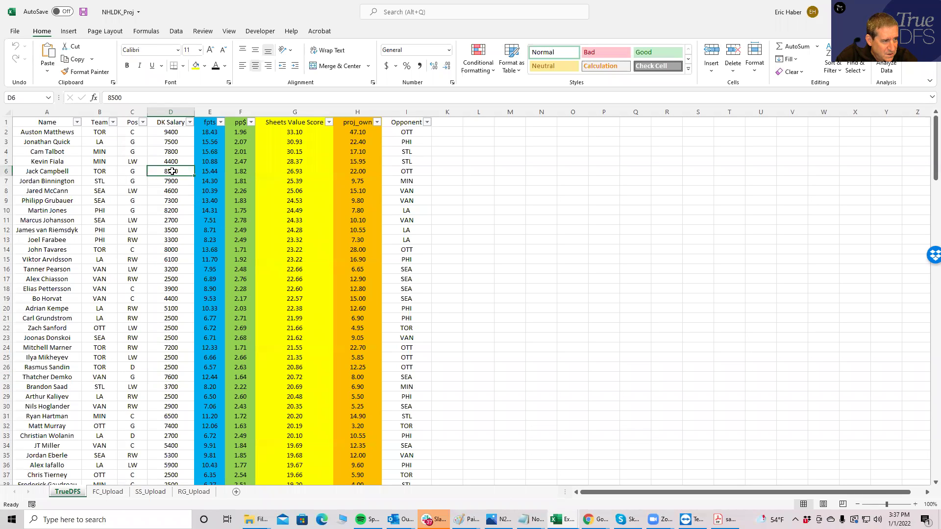
left_click(174, 190)
left_click(176, 212)
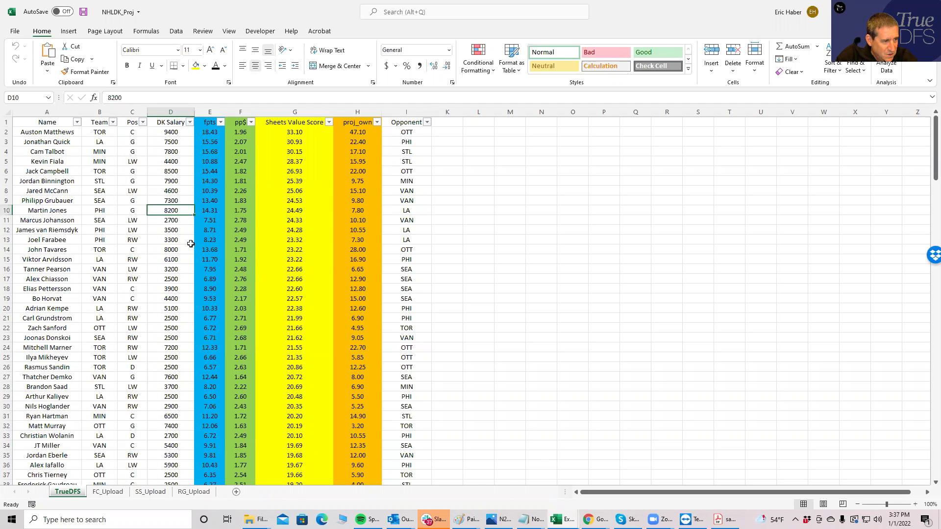
left_click(191, 246)
left_click(176, 221)
left_click(170, 232)
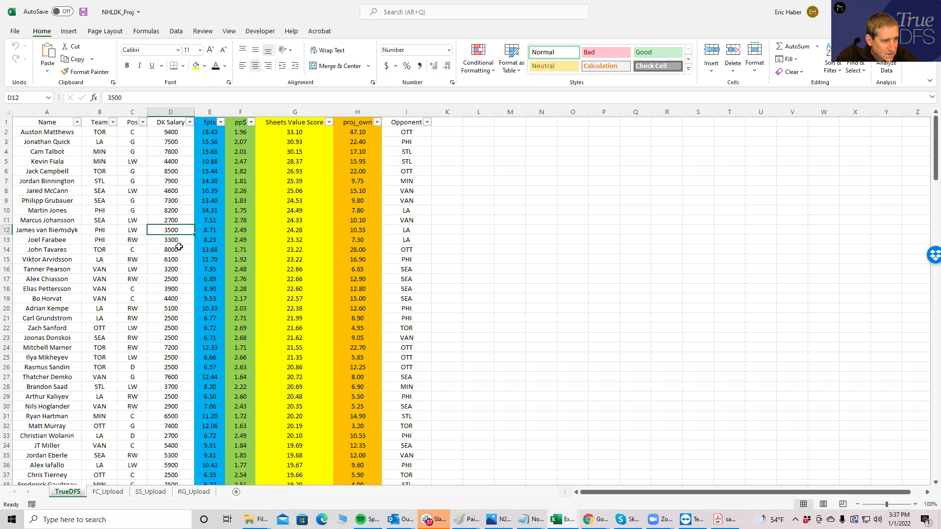
left_click(174, 239)
left_click(168, 228)
left_click(174, 268)
left_click(172, 278)
left_click(176, 299)
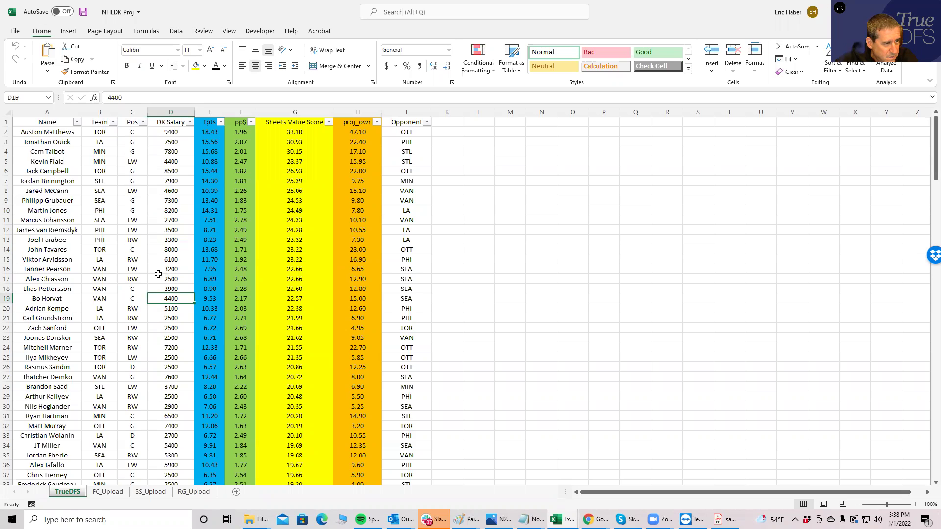
left_click(107, 299)
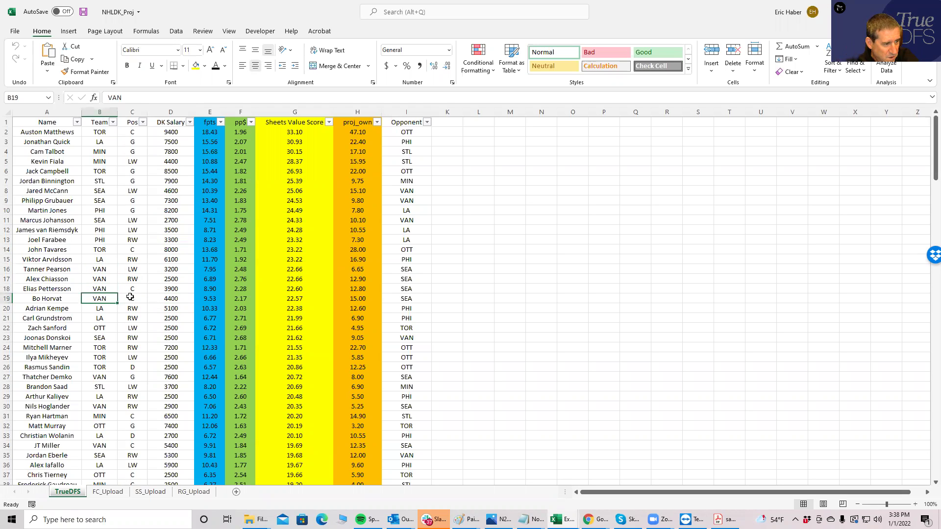
left_click(130, 298)
left_click(131, 289)
left_click(130, 278)
left_click(129, 267)
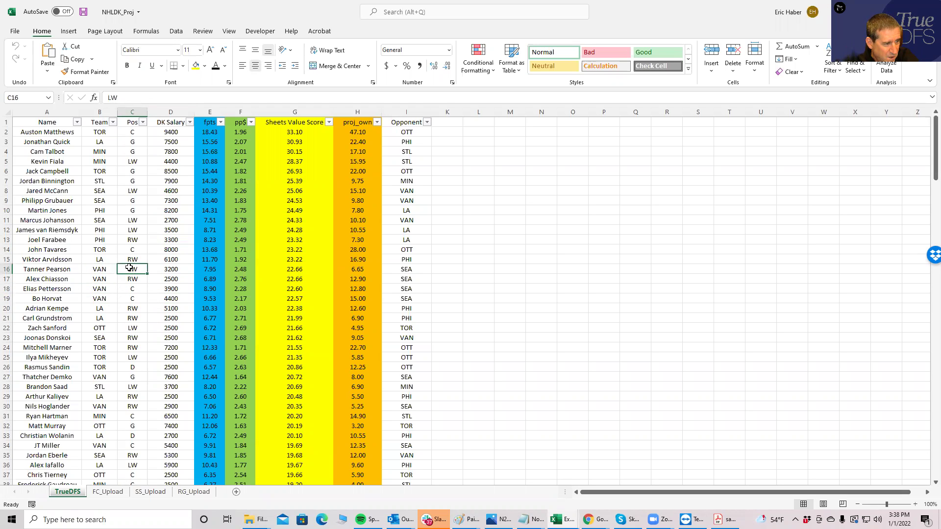
left_click(134, 347)
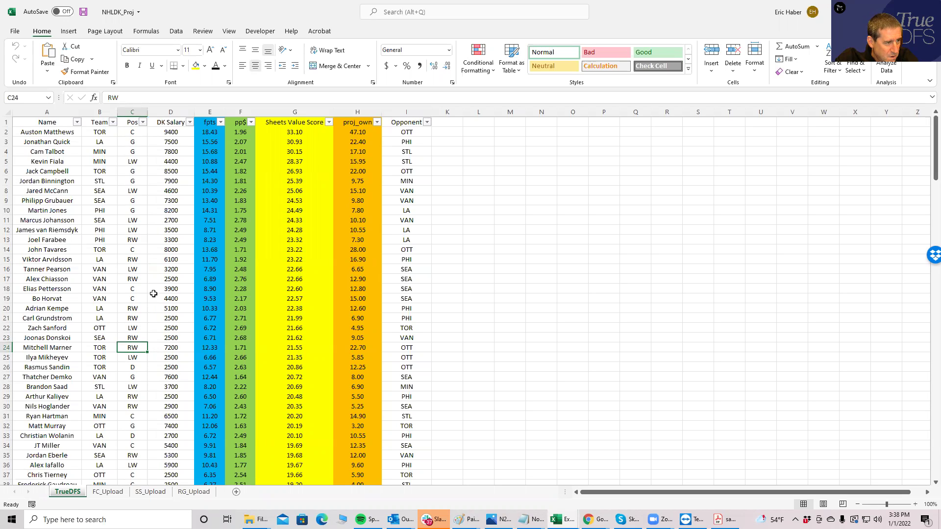
left_click(131, 133)
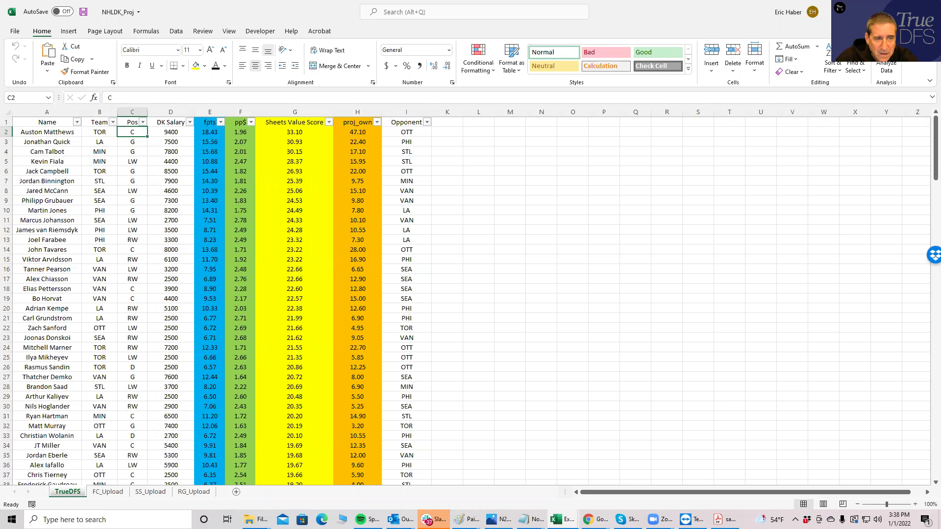
key("alt+Tab")
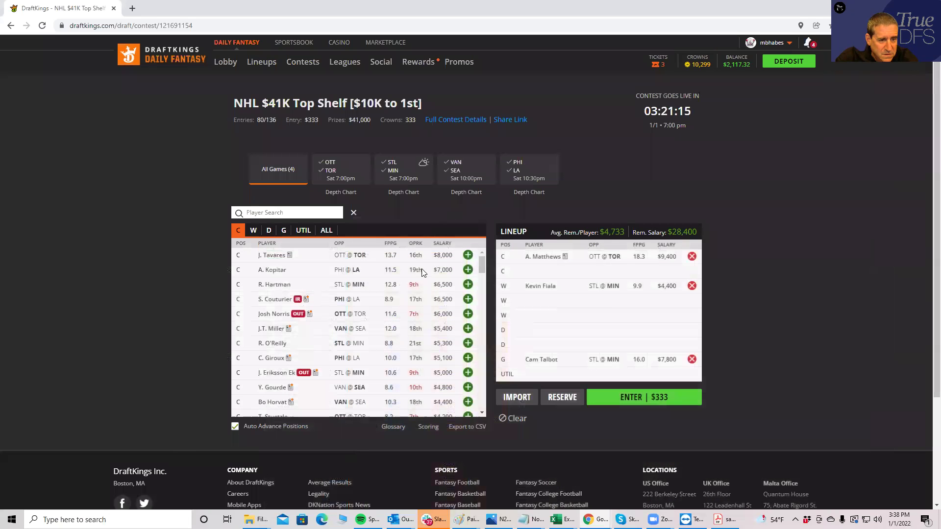
Drop Kevin Fiala and add OTT/TOR's M. Marner ($7,200) and J. Tavares ($8,000)
left_click(691, 288)
left_click(329, 171)
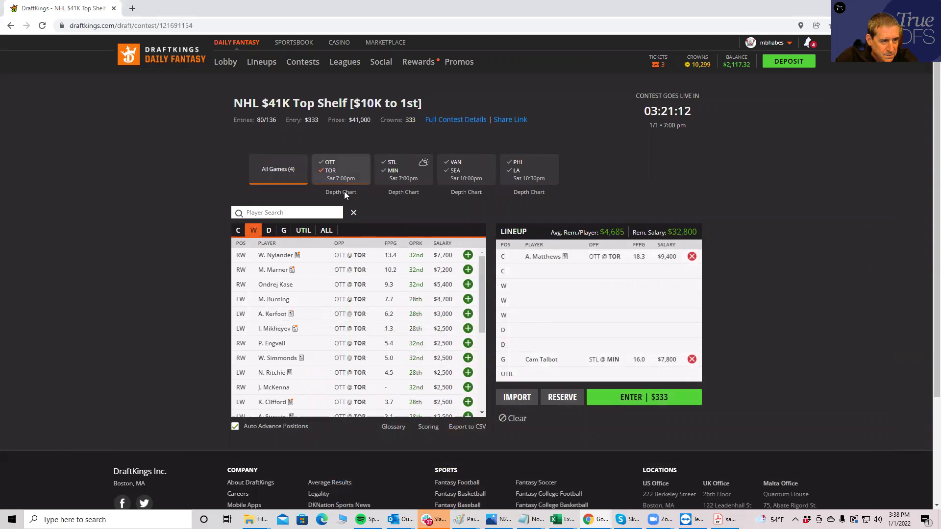
left_click(468, 270)
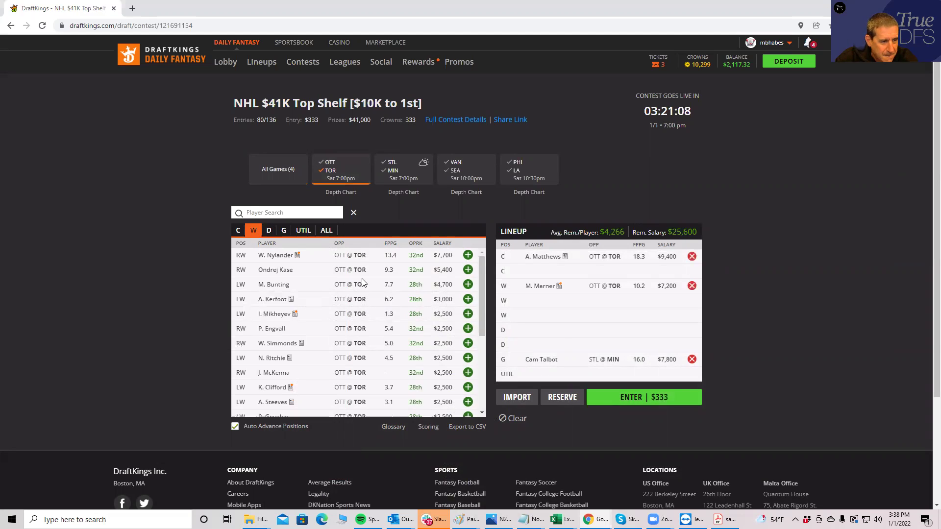
left_click(239, 231)
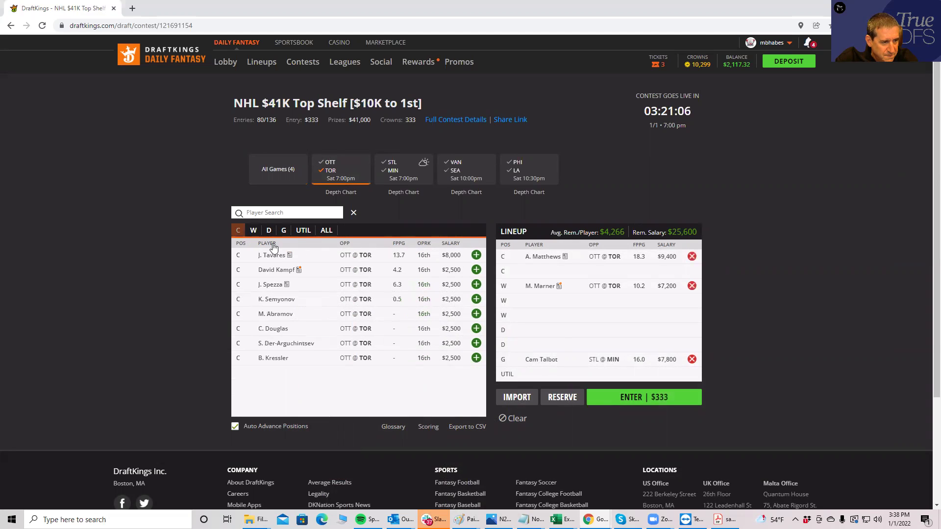
left_click(476, 256)
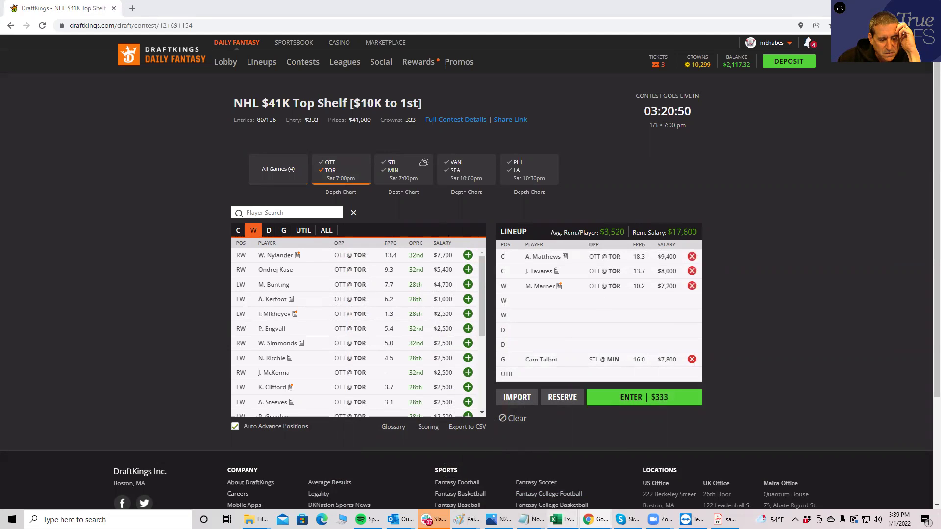
right_click(556, 519)
left_click(533, 487)
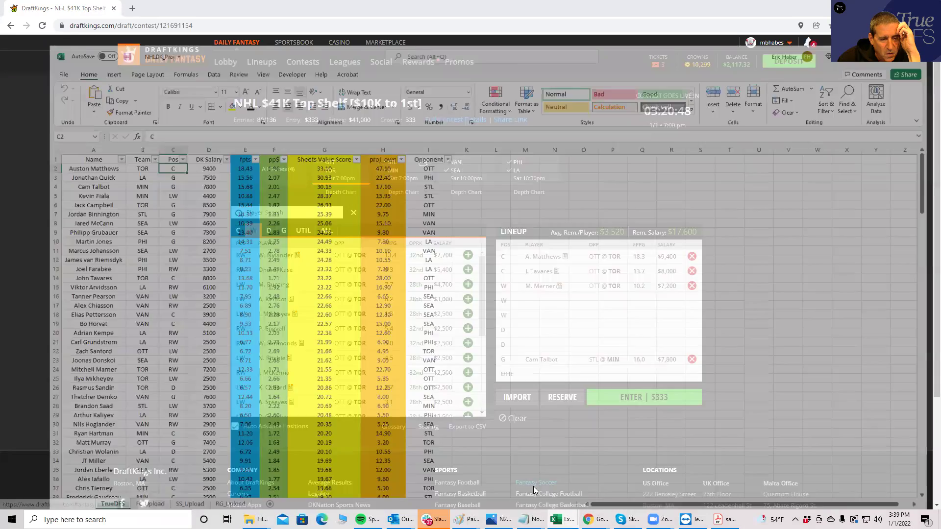
left_click(178, 175)
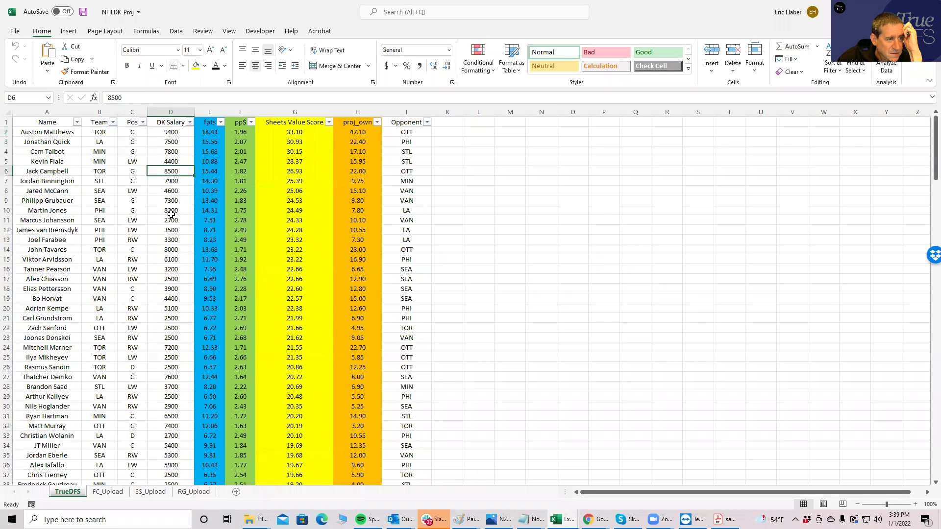
left_click(171, 220)
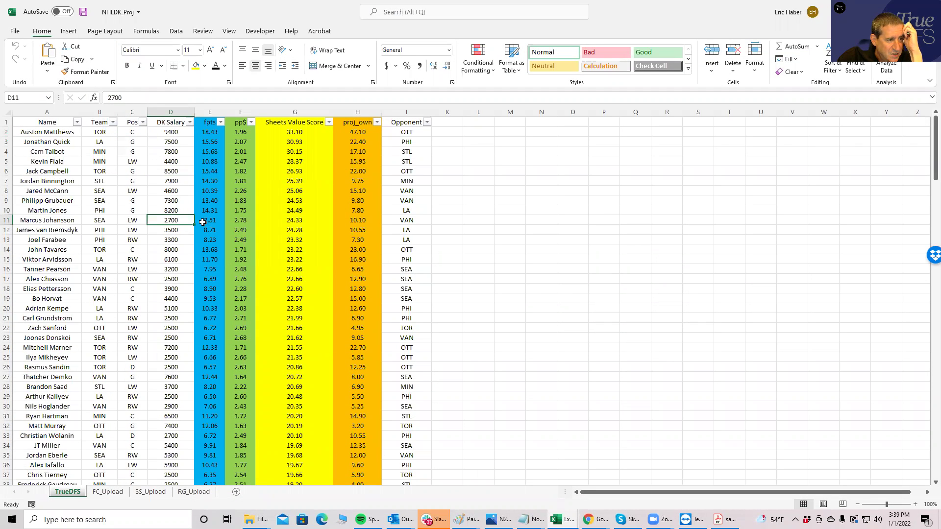
left_click(171, 190)
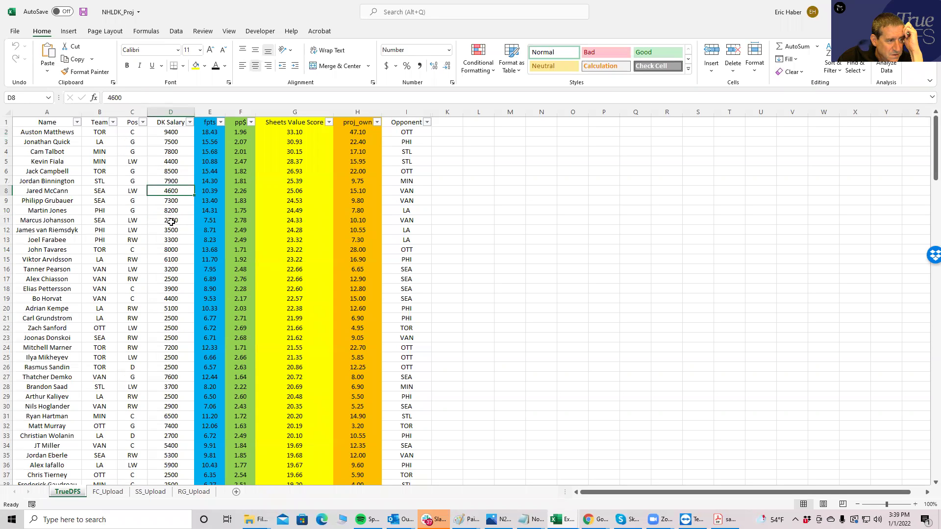
left_click(170, 221)
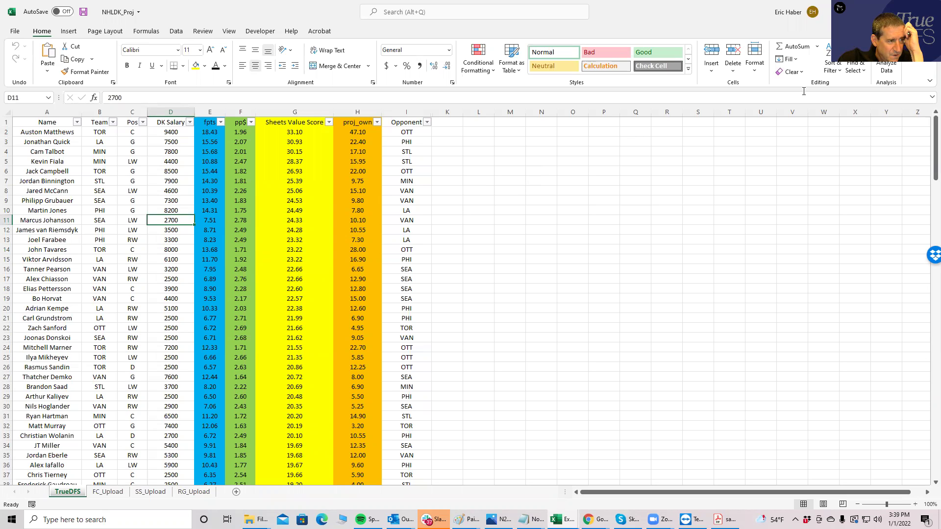
Filter to the VAN/SEA game and add winger J. McCann ($4,600), leaving $13,000
key("alt+Tab")
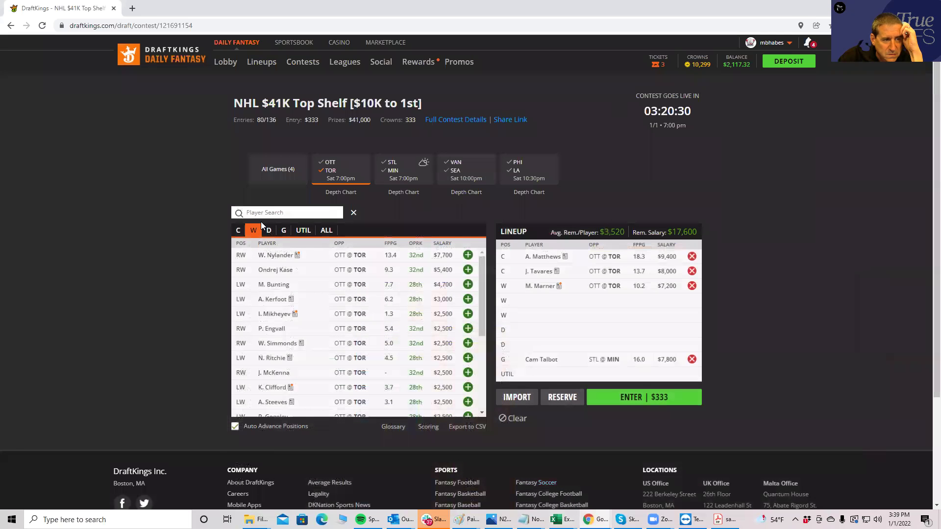
left_click(333, 174)
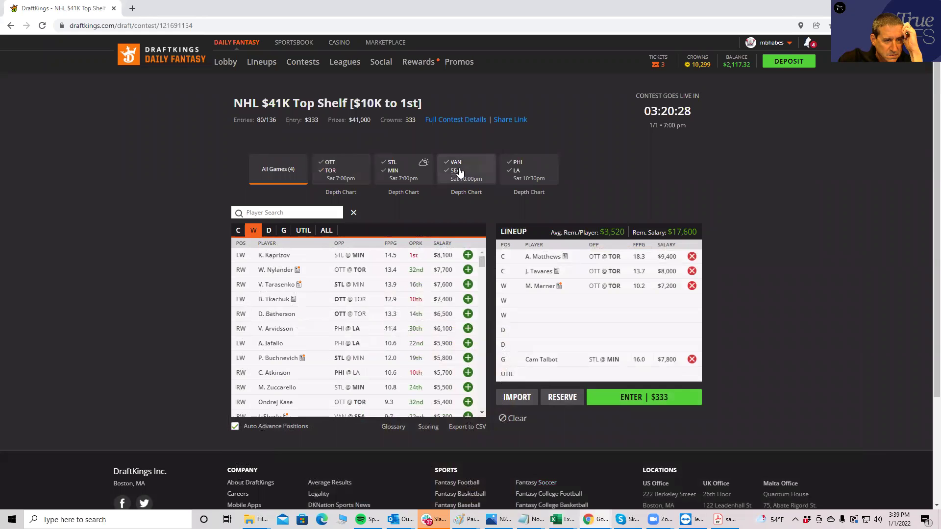
left_click(456, 174)
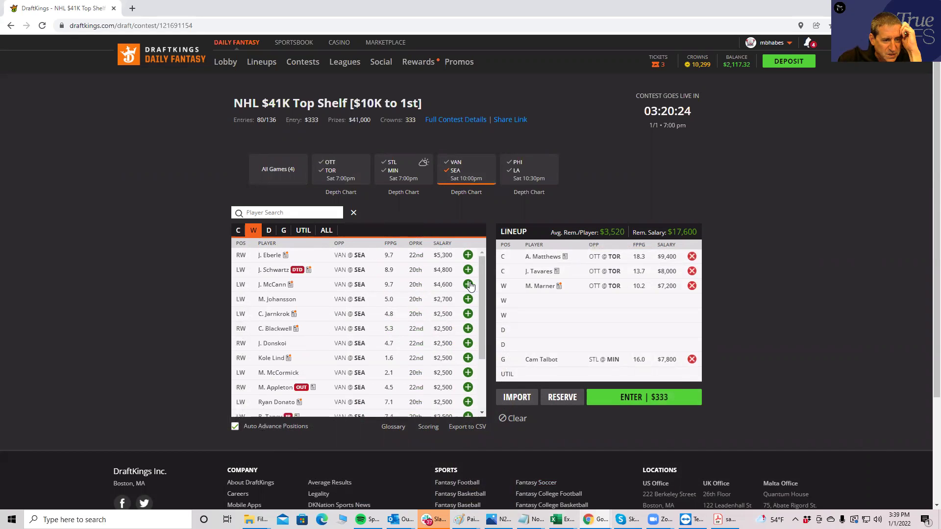
left_click(468, 285)
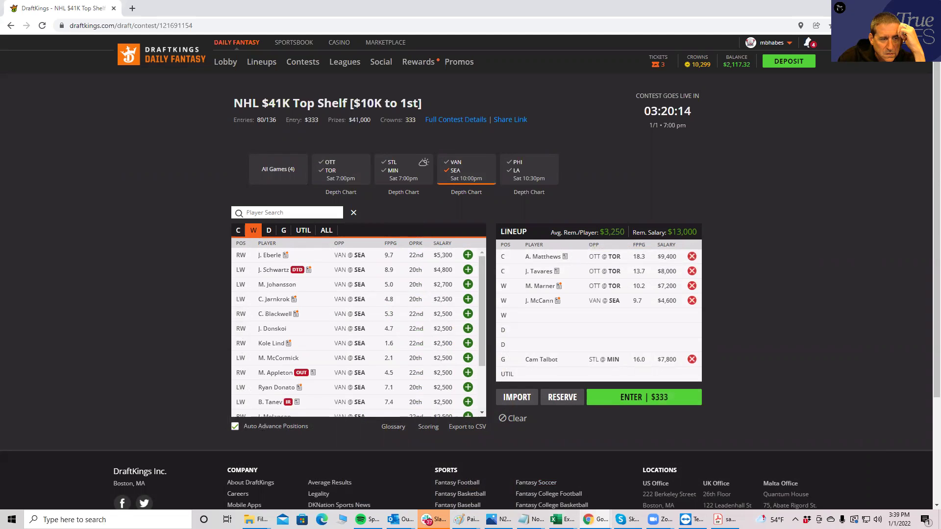
key("alt+Tab")
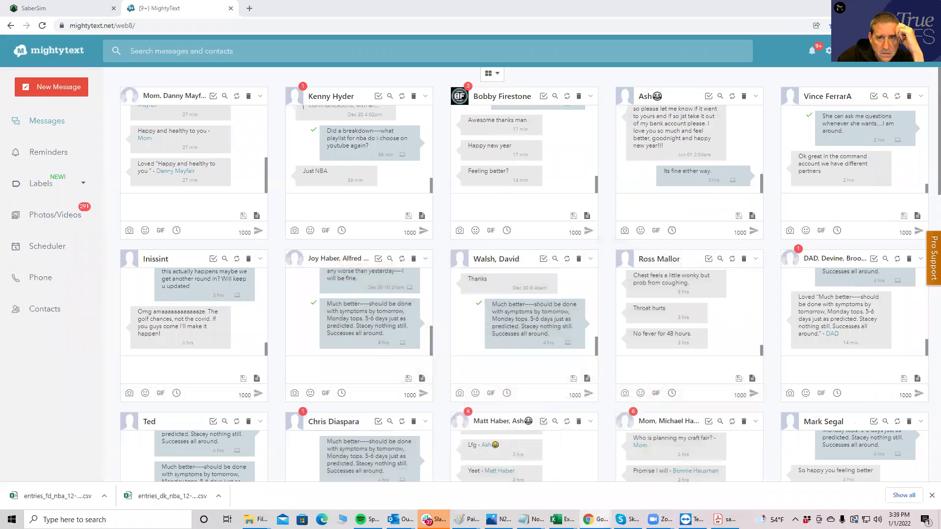
Open the NHLDK_Proj workbook from the taskbar, then hide it to the desktop
key("super+d")
mouse_move(559, 519)
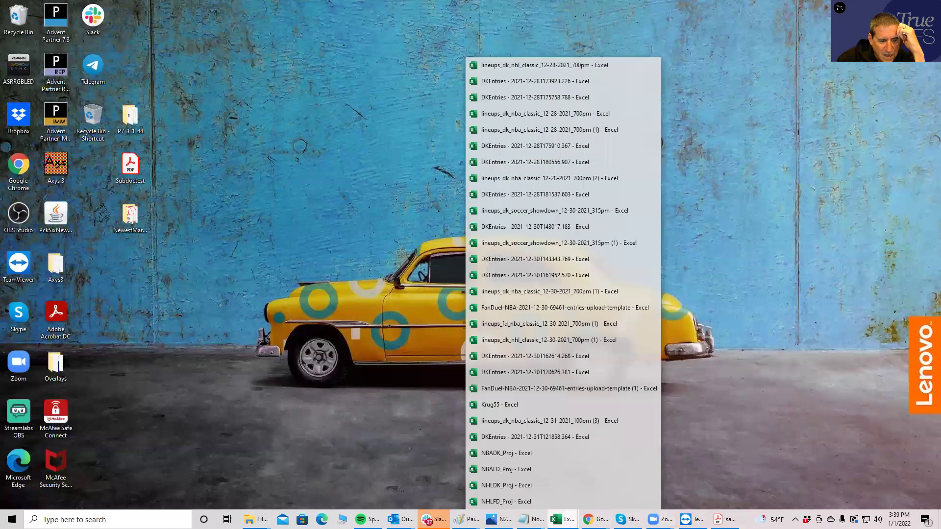
left_click(524, 486)
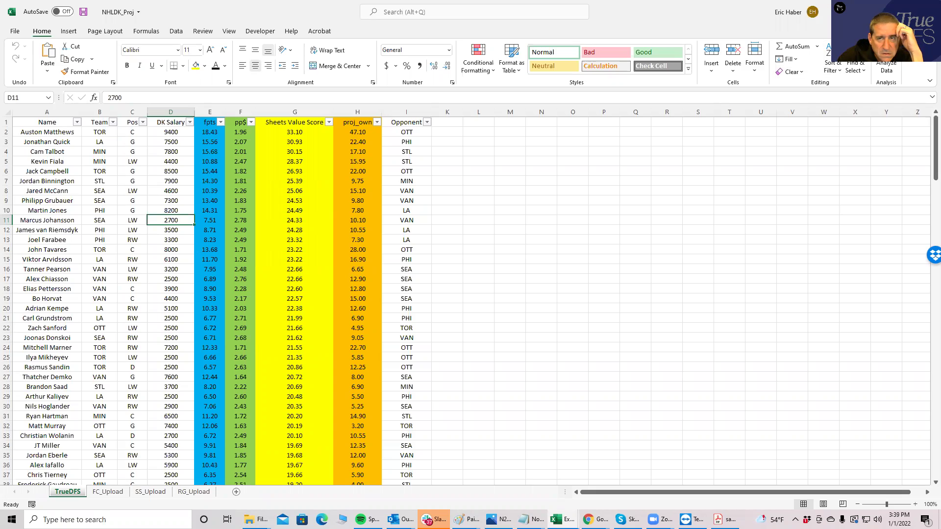
key("super+d")
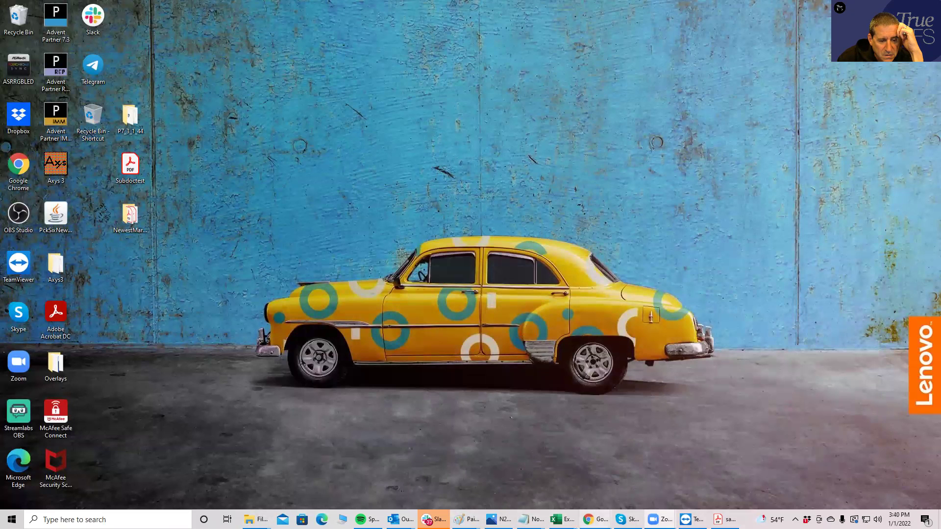
Find and restore the DraftKings NHL $41K Top Shelf Chrome window
left_click(595, 519)
scroll(558, 492, "down", 1)
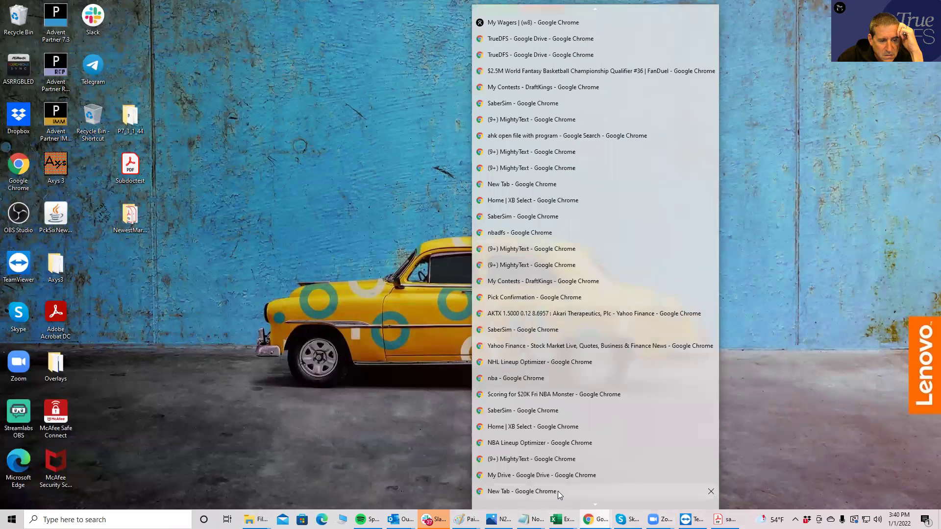
left_click(557, 491)
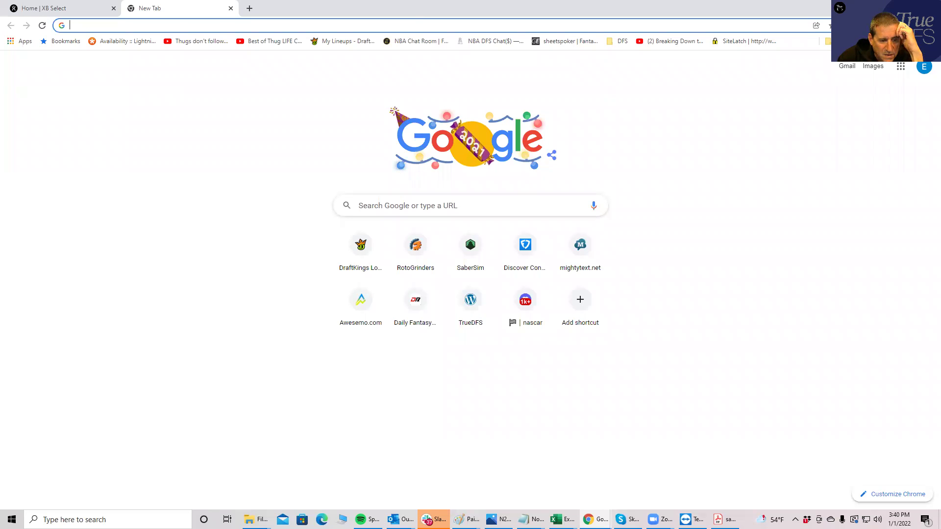
left_click(596, 519)
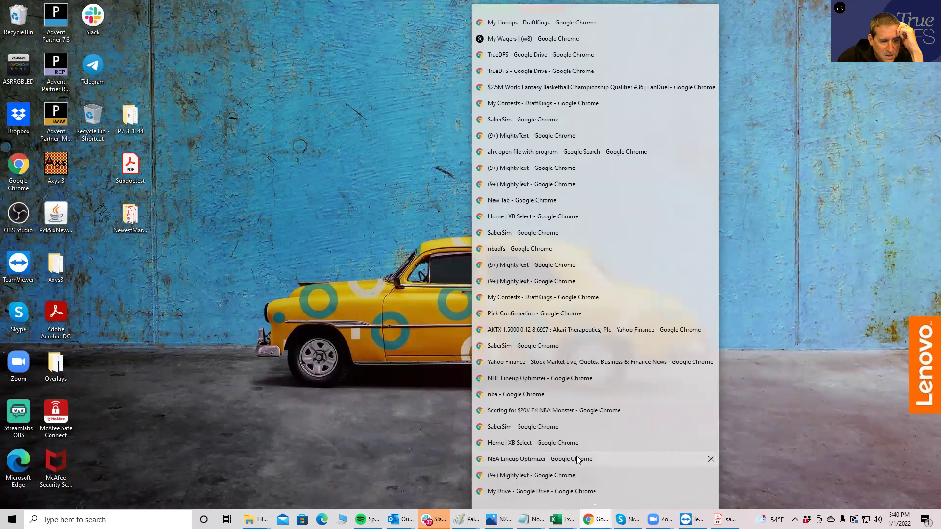
scroll(563, 490, "down", 6)
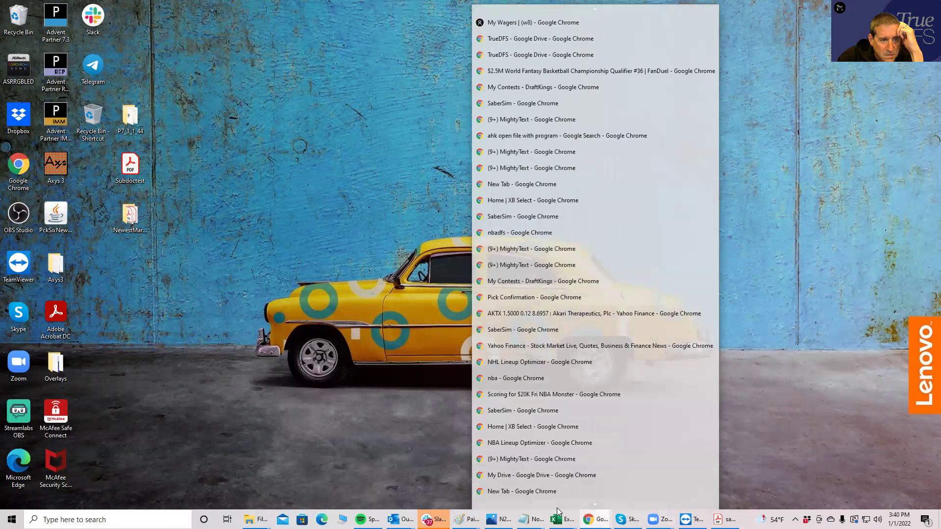
scroll(564, 508, "down", 3)
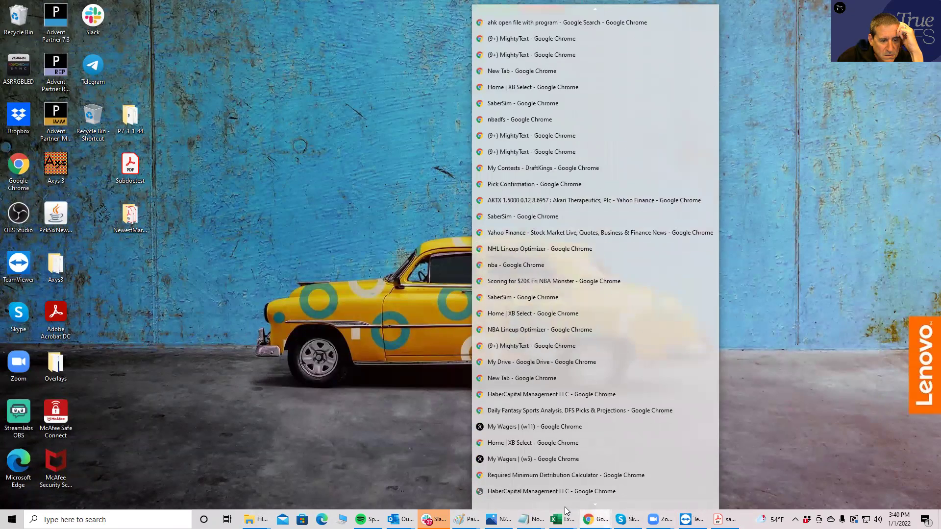
scroll(578, 508, "down", 4)
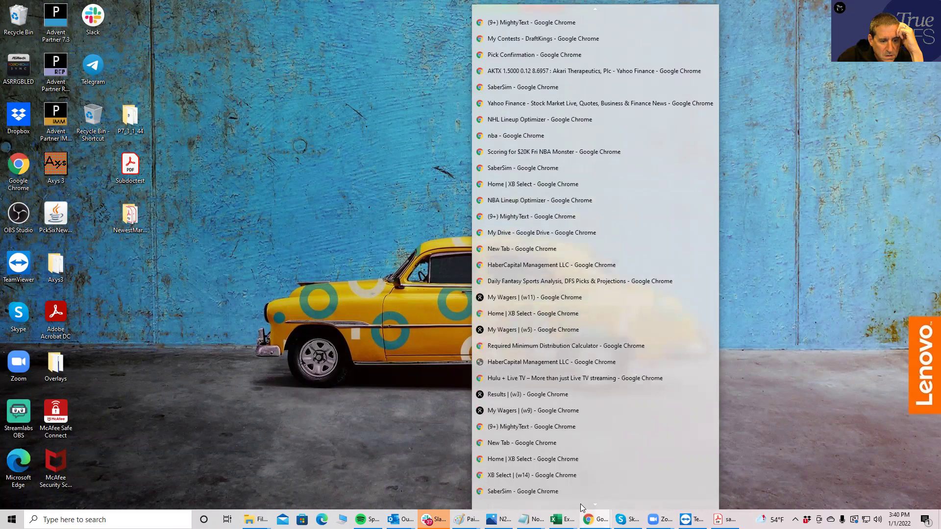
scroll(582, 507, "down", 1)
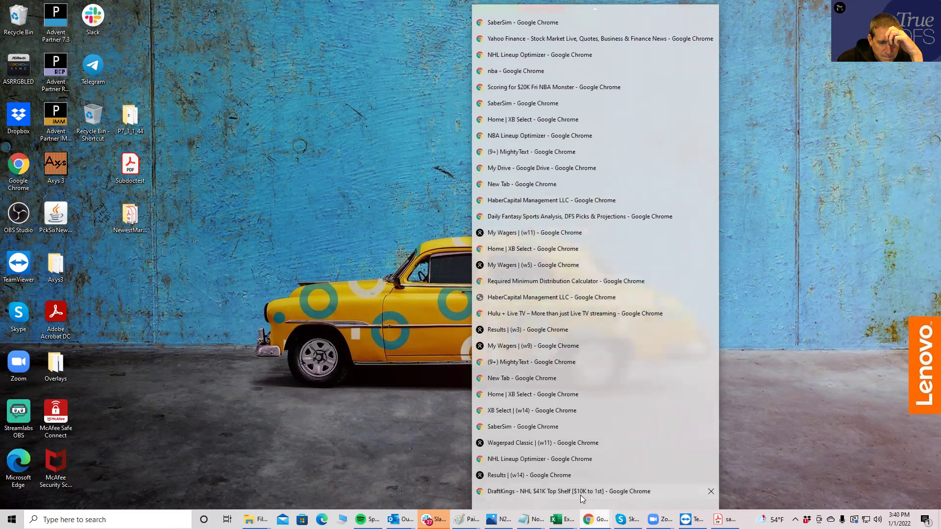
left_click(580, 495)
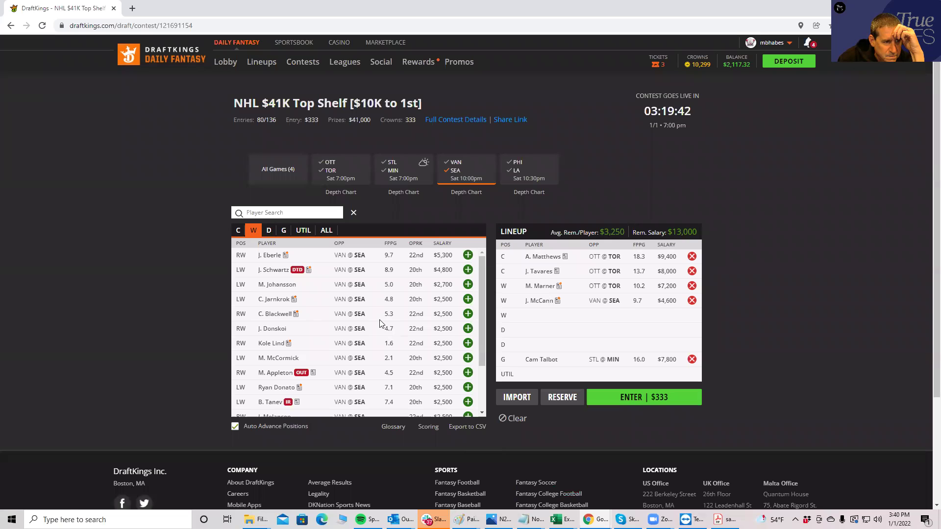
Add Seattle winger M. Johansson ($2,700) to the third wing slot, leaving $10,300
left_click(467, 285)
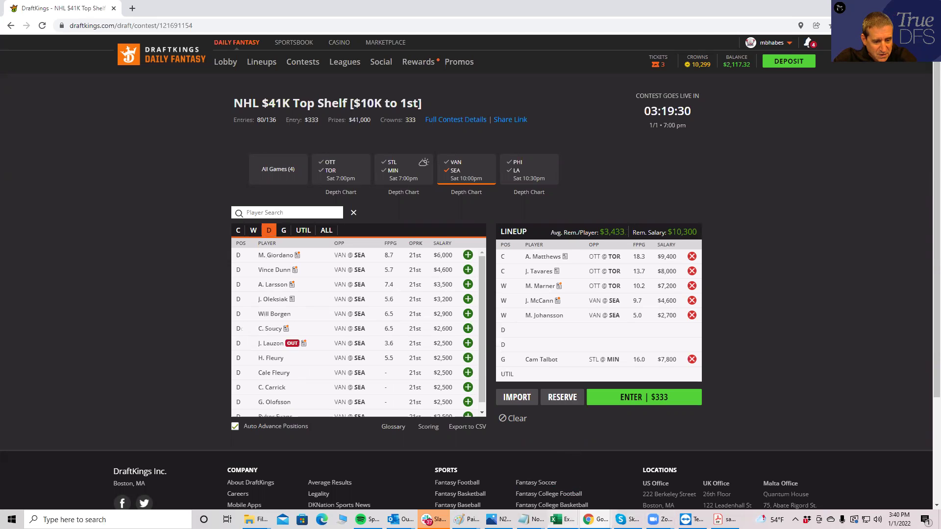
right_click(558, 520)
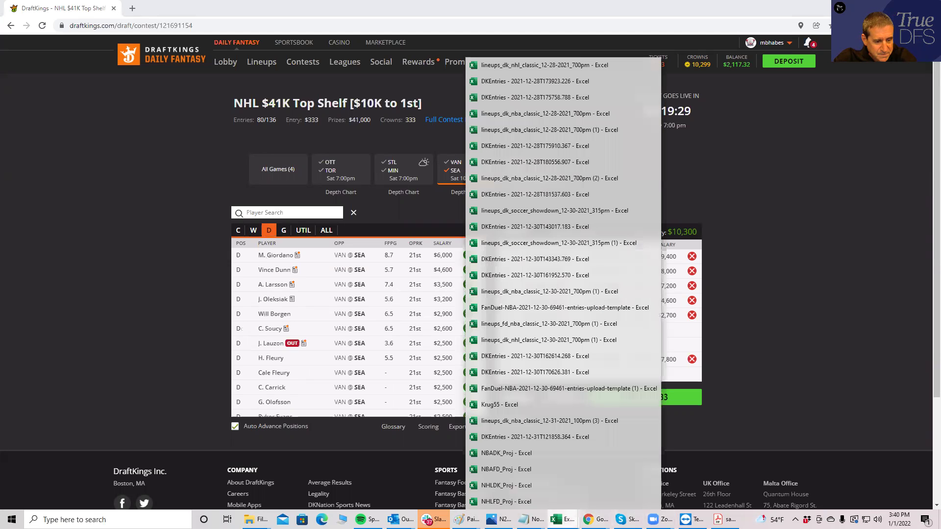
left_click(522, 502)
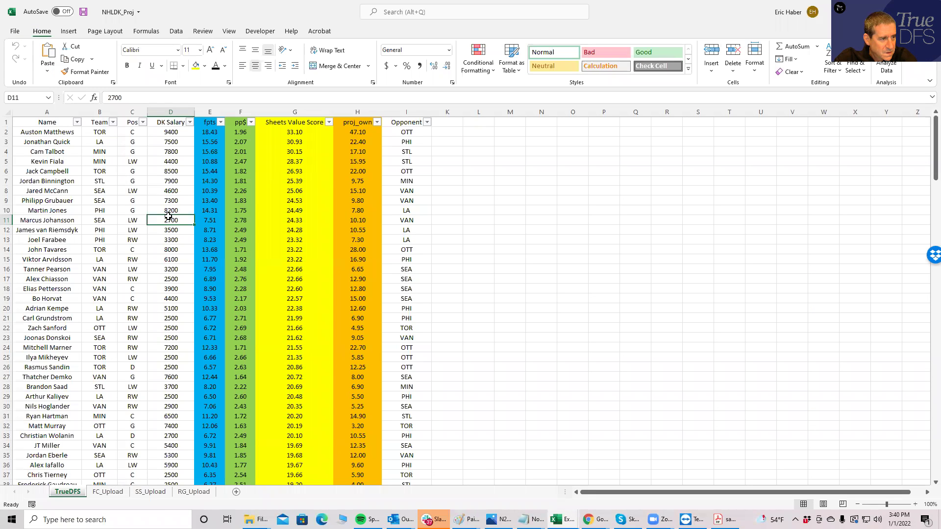
left_click(167, 267)
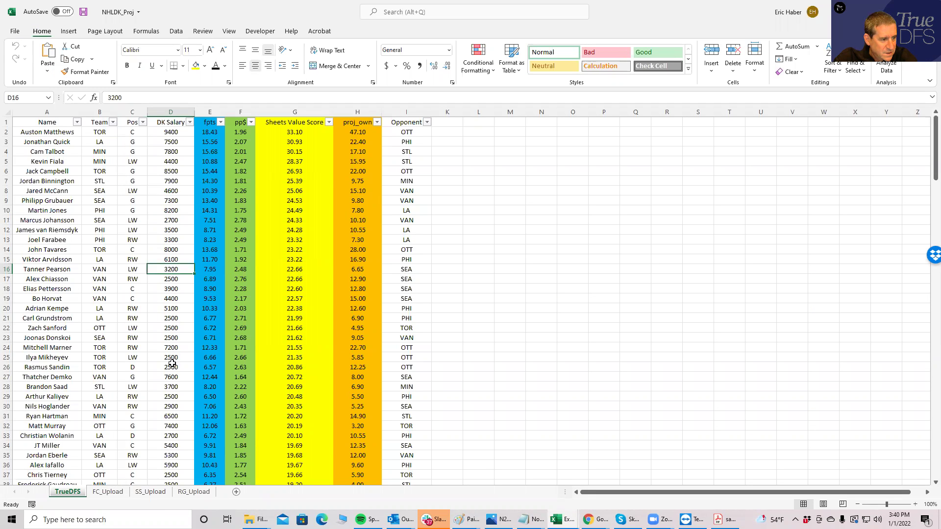
left_click(172, 363)
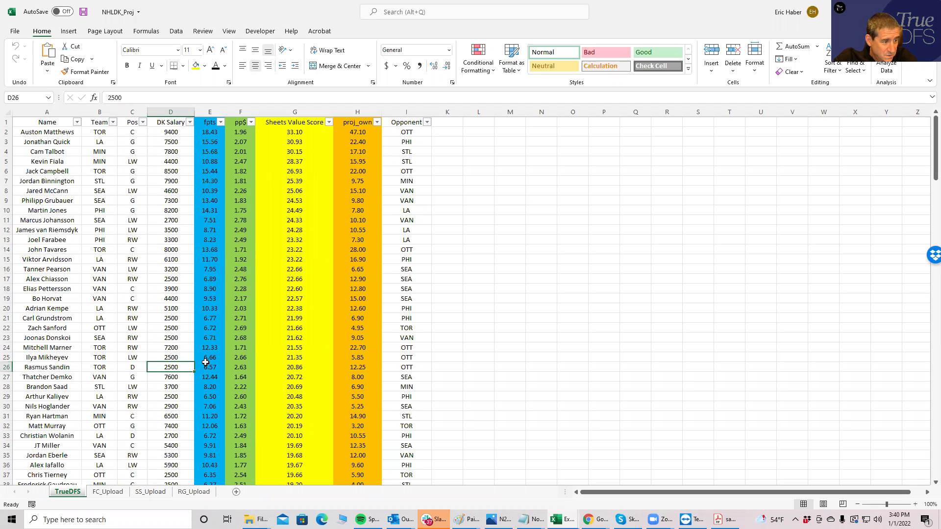
left_click(172, 435)
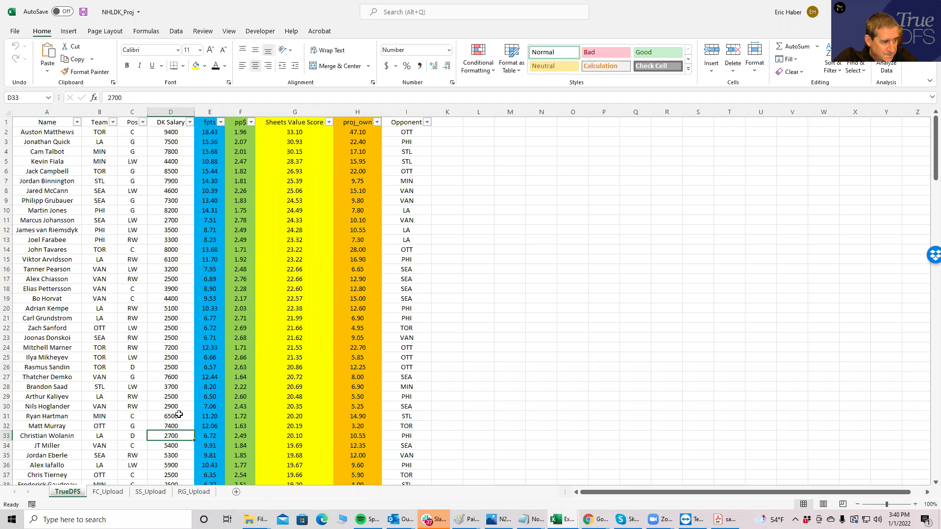
left_click(171, 368)
key("alt+Tab")
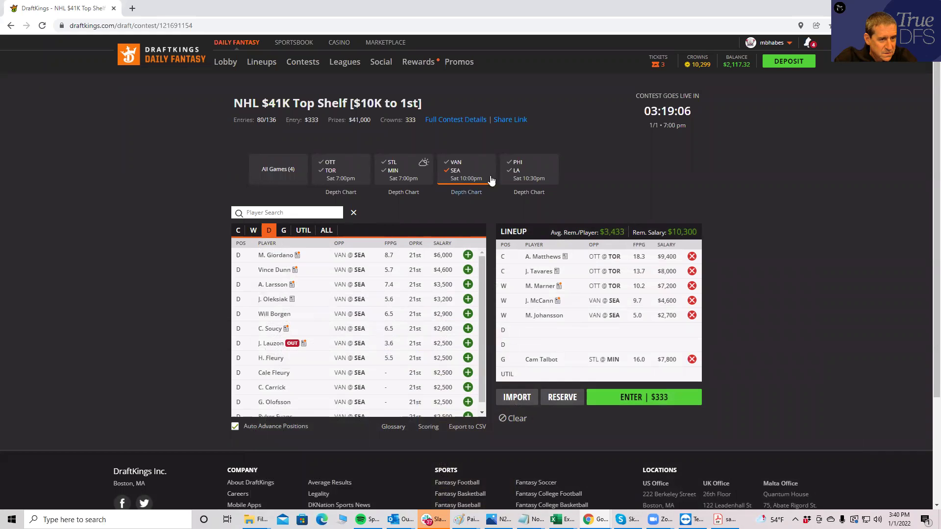
Add defencemen R. Sandin from OTT @ TOR and C. Wolanin via 'wol' search
left_click(456, 174)
left_click(332, 173)
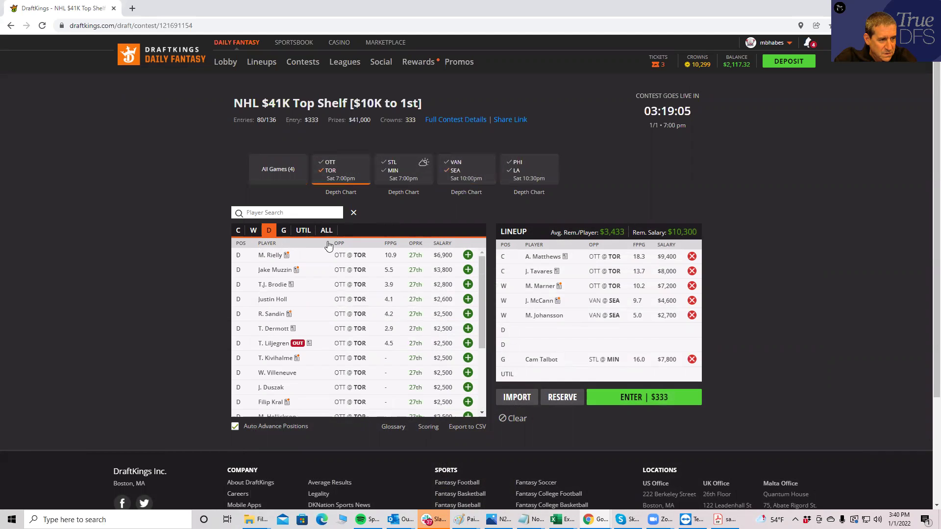
left_click(468, 313)
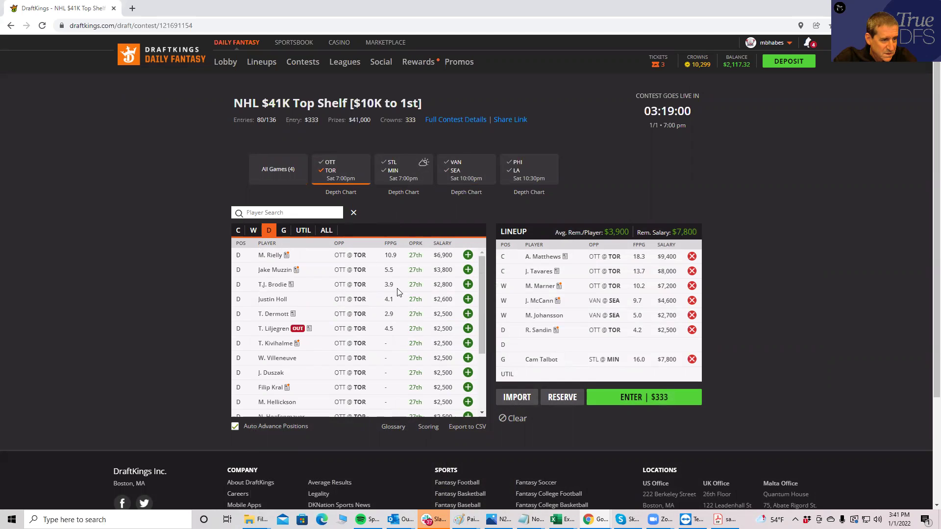
left_click(342, 172)
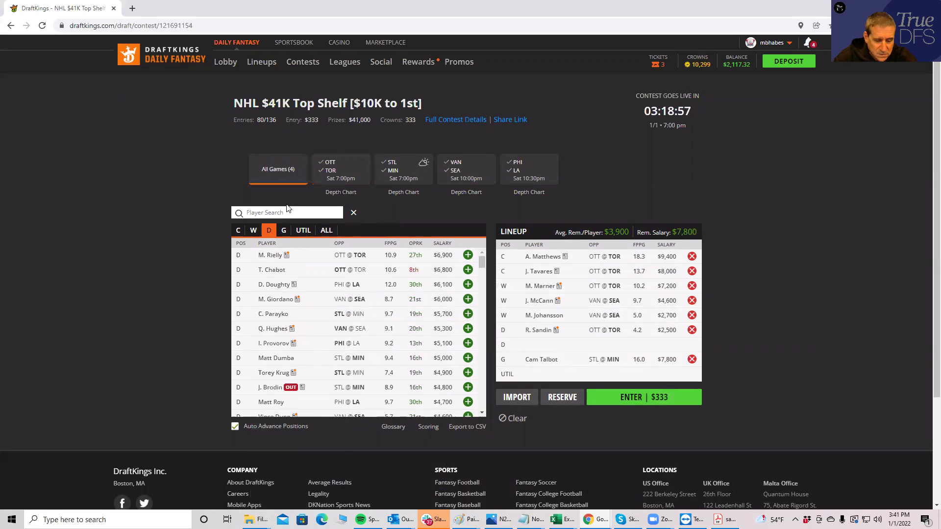
type("wol")
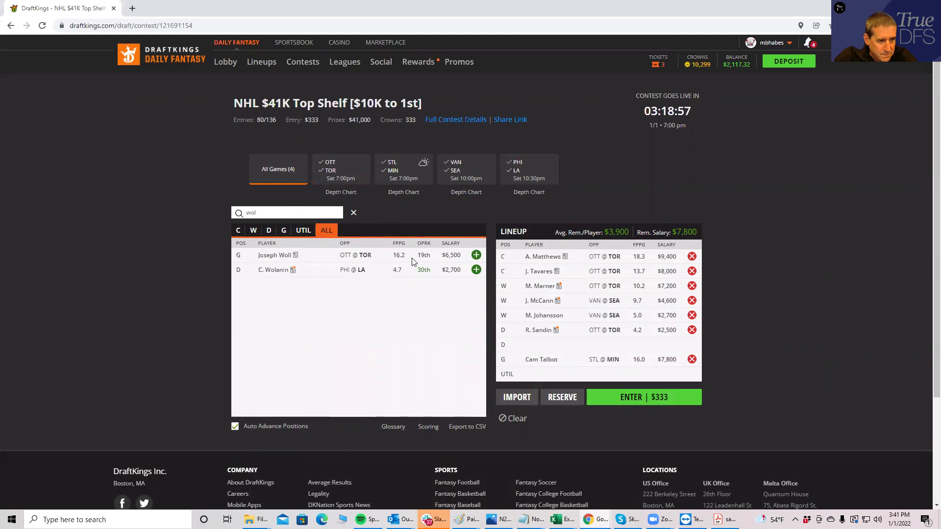
left_click(476, 270)
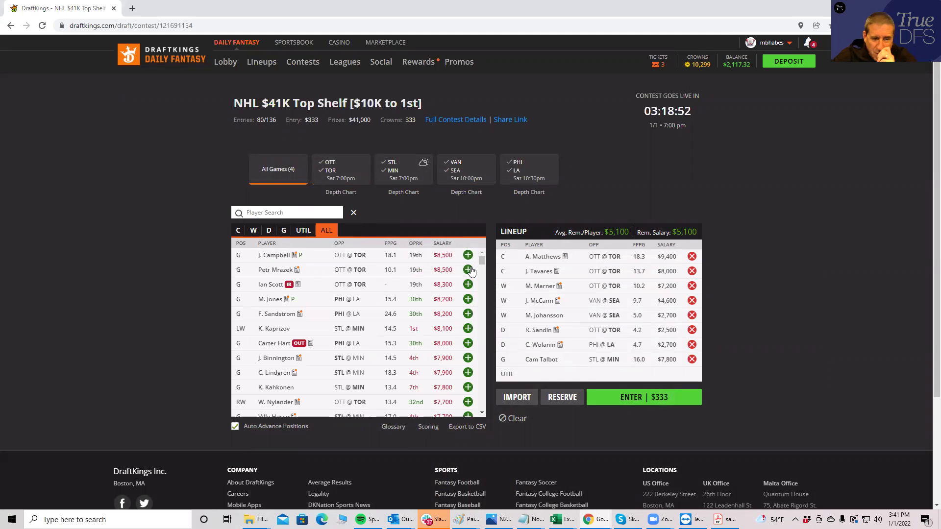
Replace goalie Cam Talbot with J. Quick and add Kevin Fiala at UTIL, leaving $1,000
left_click(692, 361)
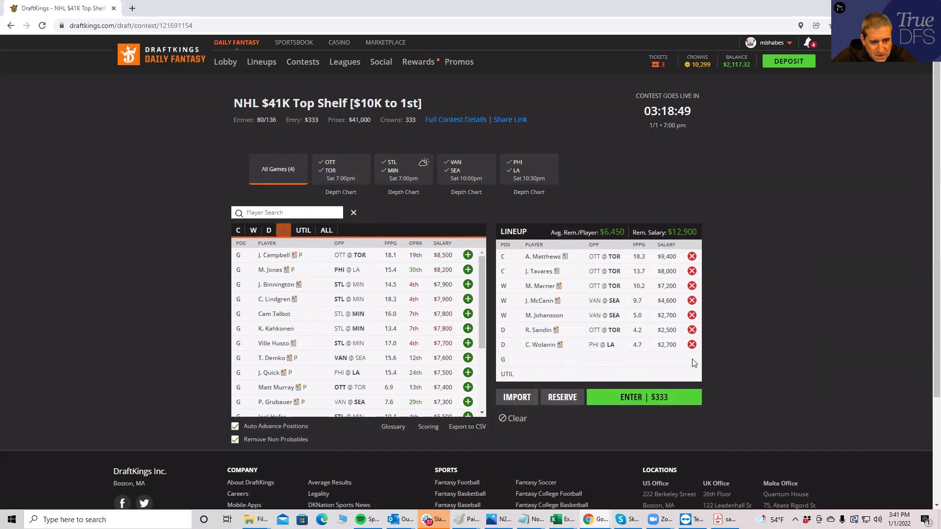
left_click(271, 212)
type("quick")
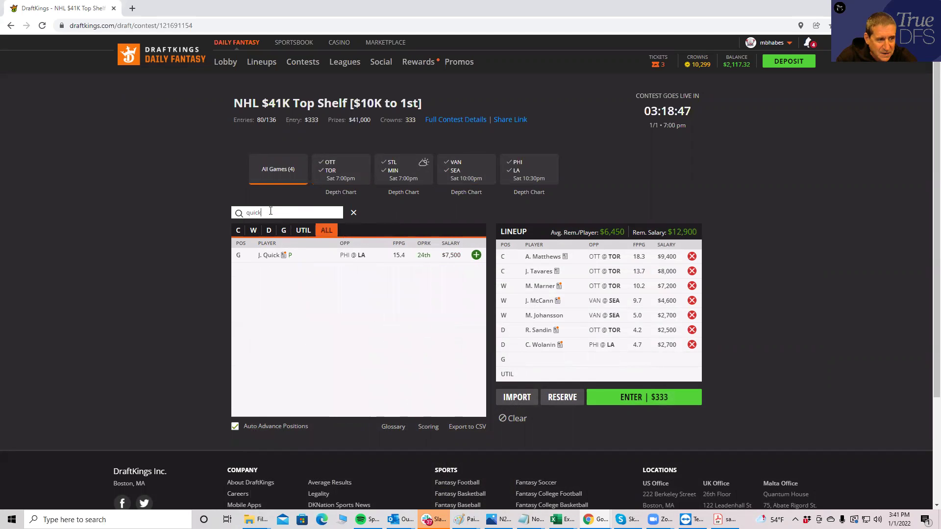
left_click(476, 255)
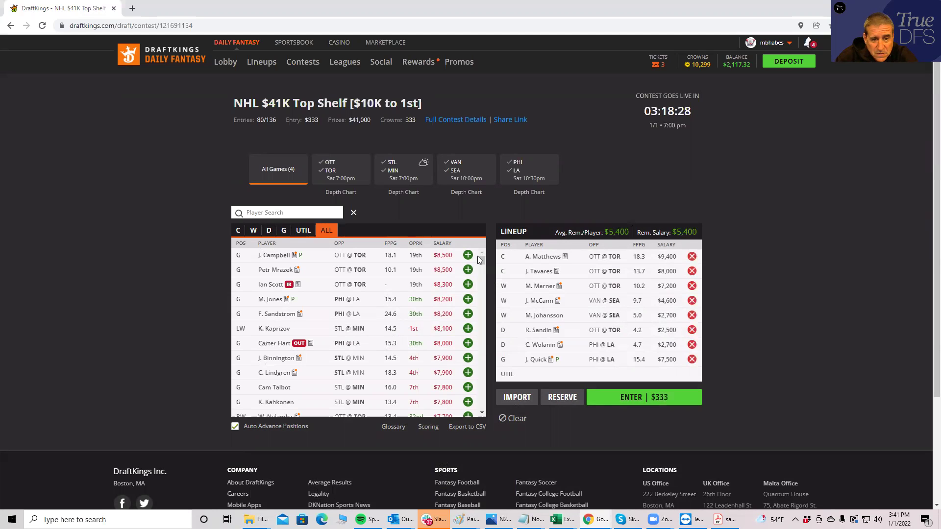
left_click(251, 212)
type("fia")
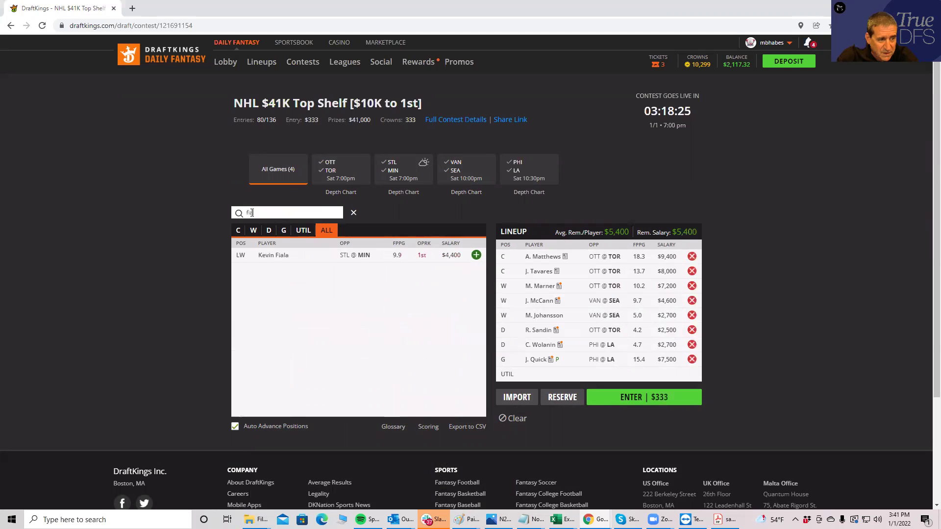
left_click(475, 256)
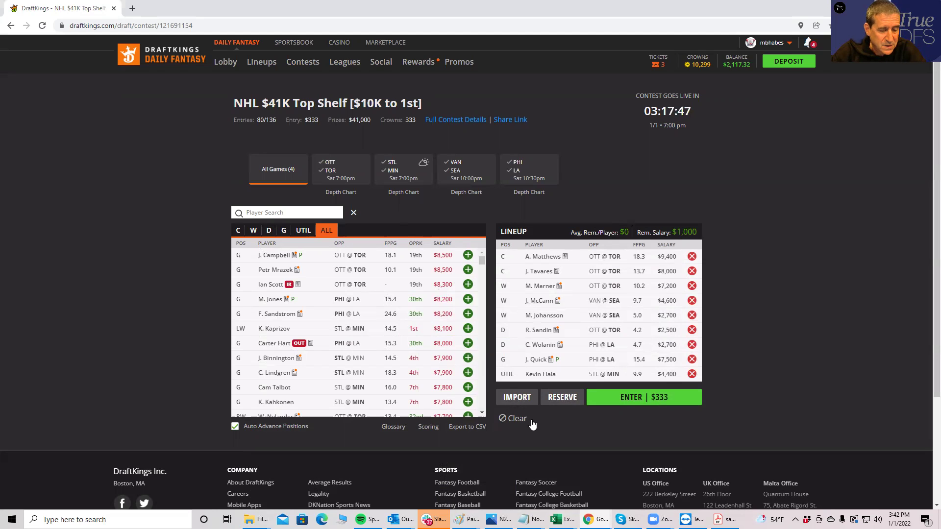
right_click(556, 520)
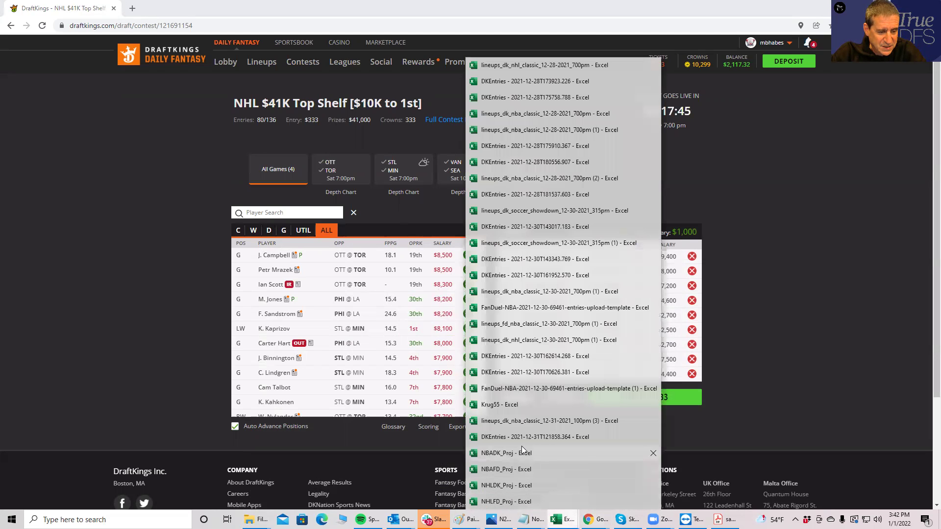
Check Johansson's, Pearson's (LW) and Horvat's (C) positions and rows in NHLDK_Proj
left_click(513, 485)
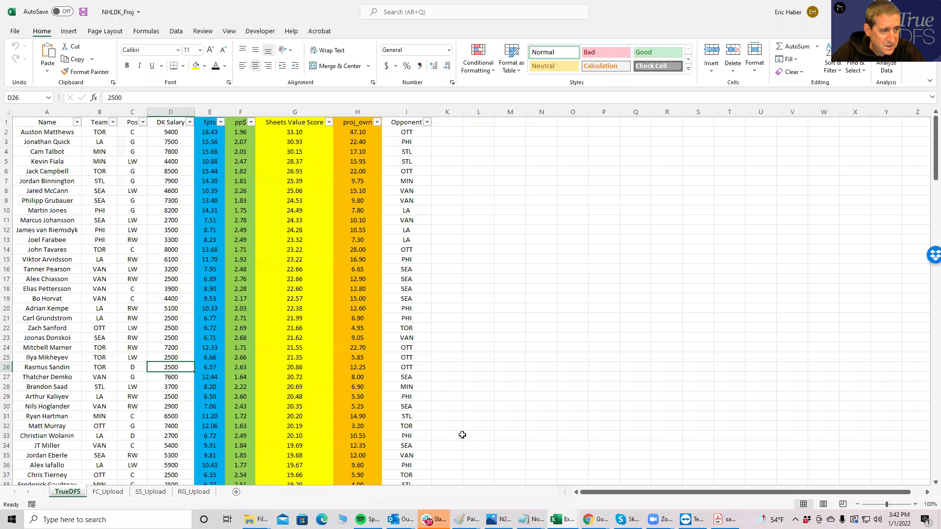
left_click(144, 224)
left_click(133, 269)
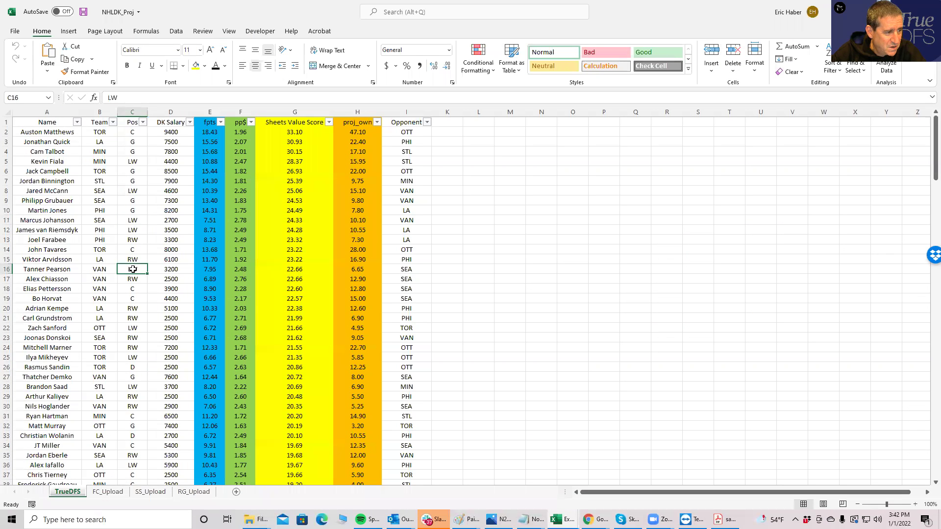
left_click(140, 300)
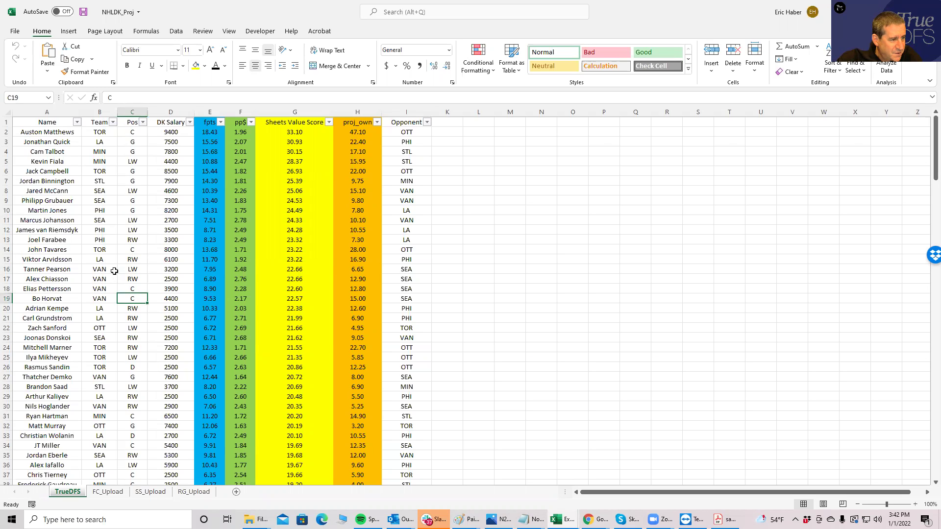
left_click(48, 295)
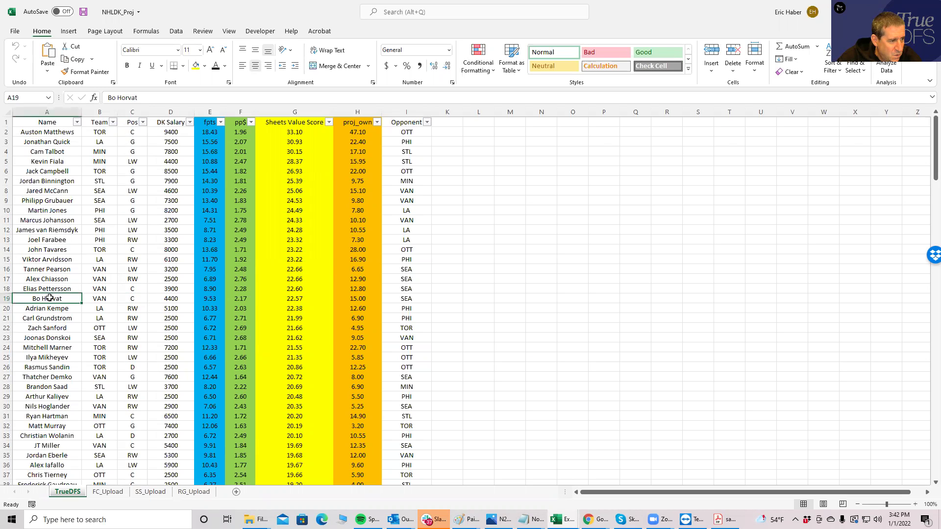
left_click(54, 280)
left_click(55, 270)
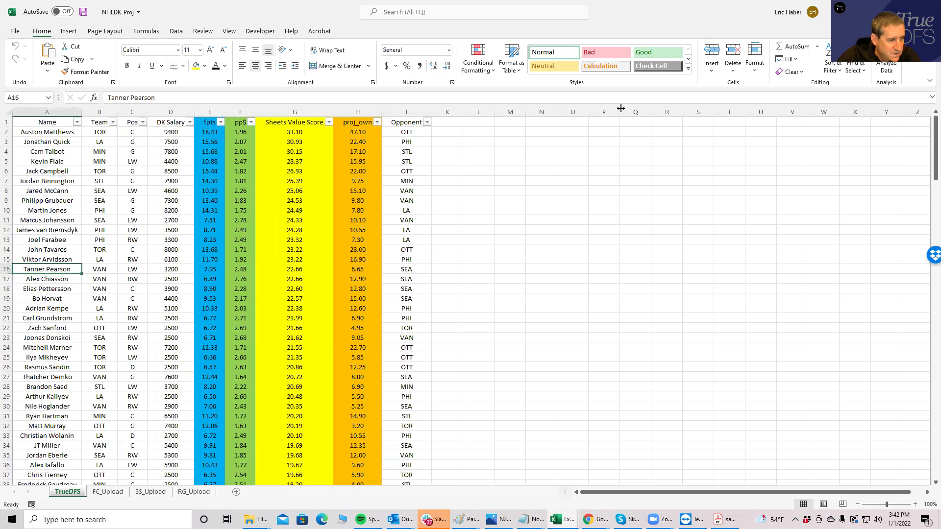
Remove McCann, Marner, Johansson, Sandin and Wolanin from the DraftKings lineup
key("alt+Tab")
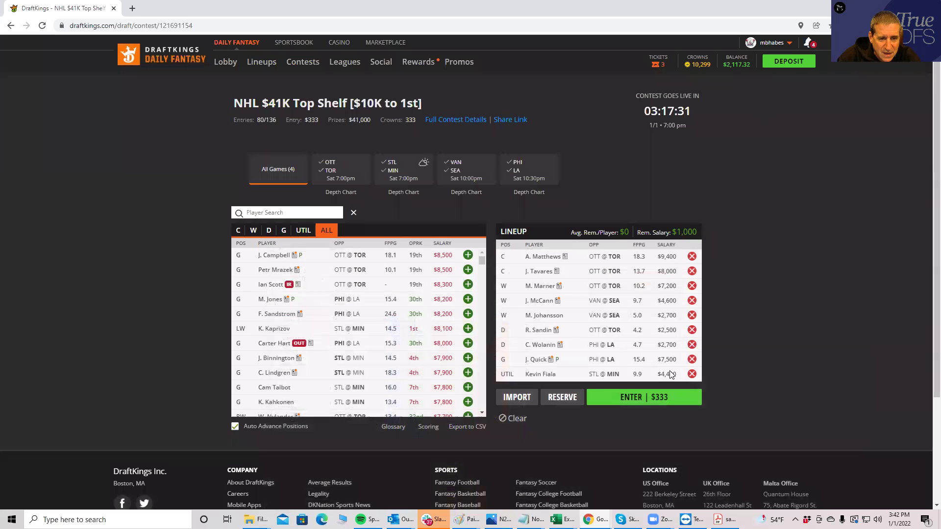
left_click(692, 301)
left_click(692, 286)
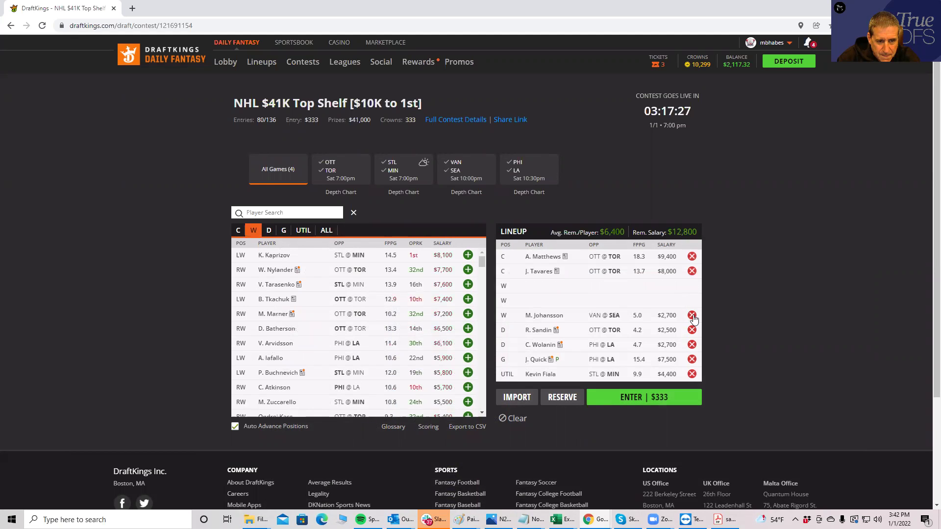
left_click(692, 315)
left_click(692, 331)
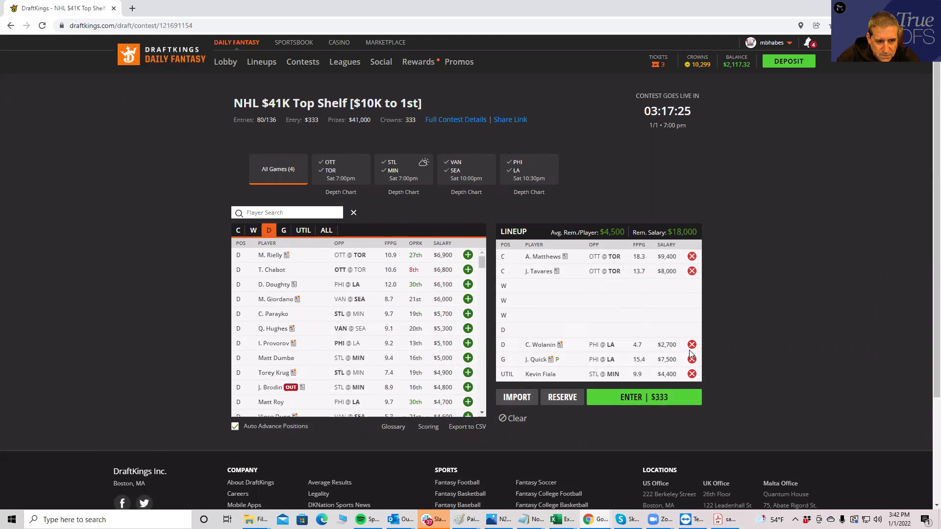
left_click(691, 345)
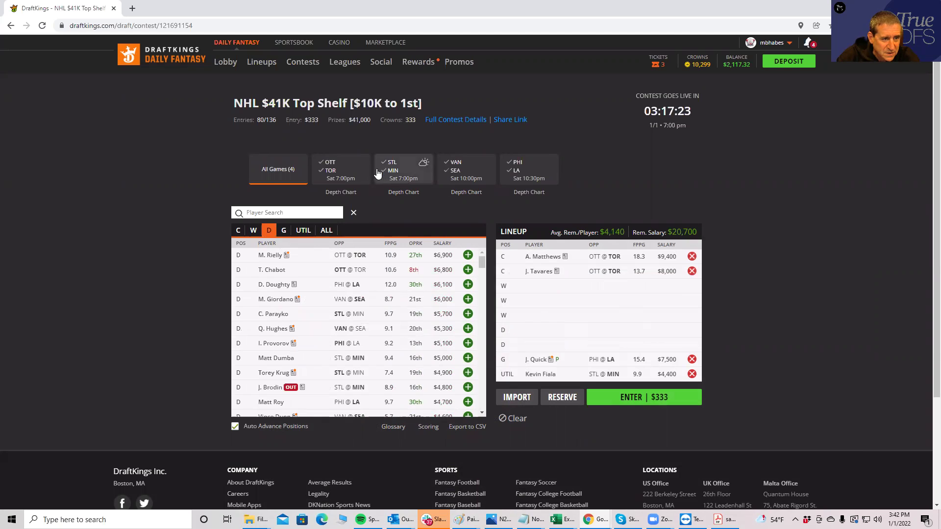
Filter to VAN @ SEA, drop Tavares and Matthews, then add Horvat, Pettersson, Pearson and Chiasson
left_click(466, 169)
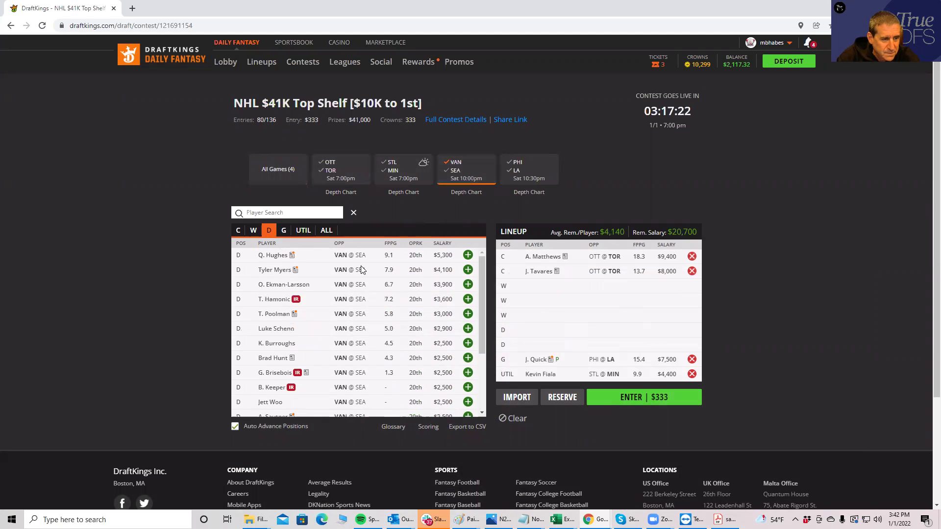
left_click(238, 230)
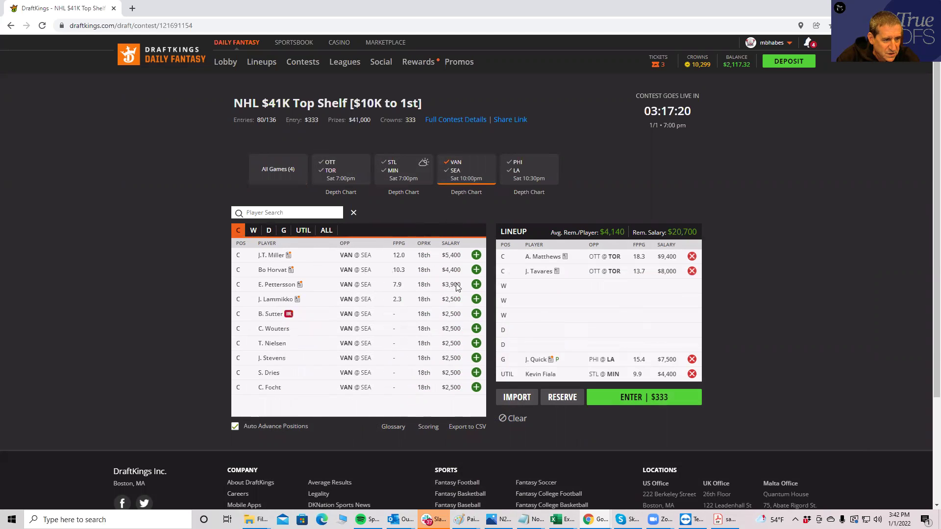
left_click(476, 270)
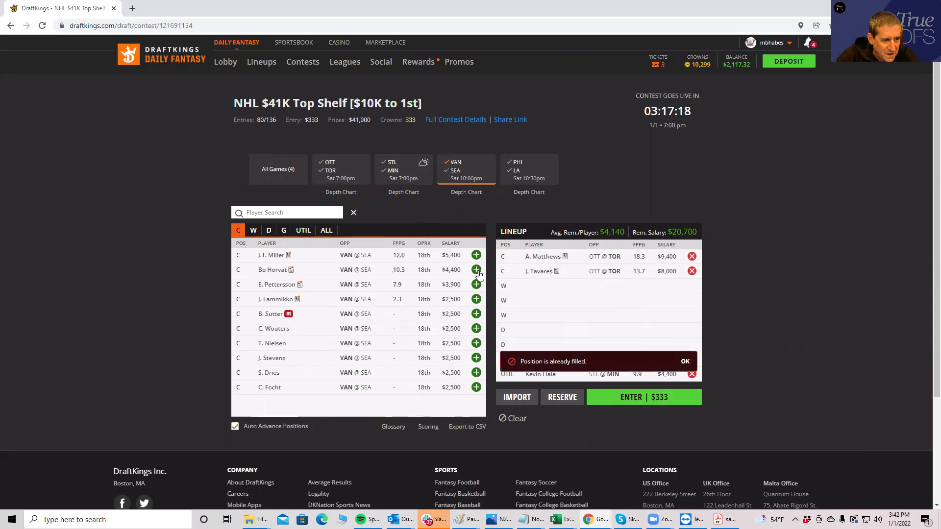
left_click(686, 364)
left_click(692, 271)
left_click(691, 257)
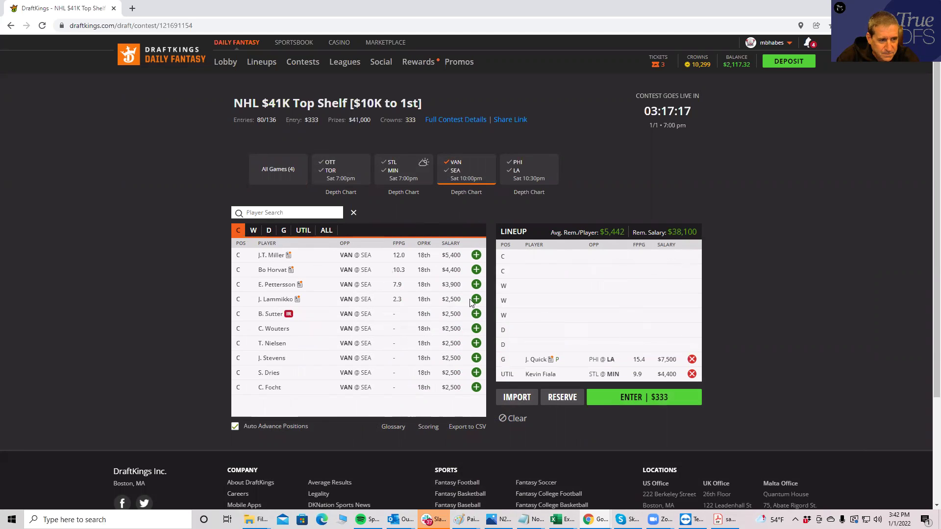
left_click(476, 270)
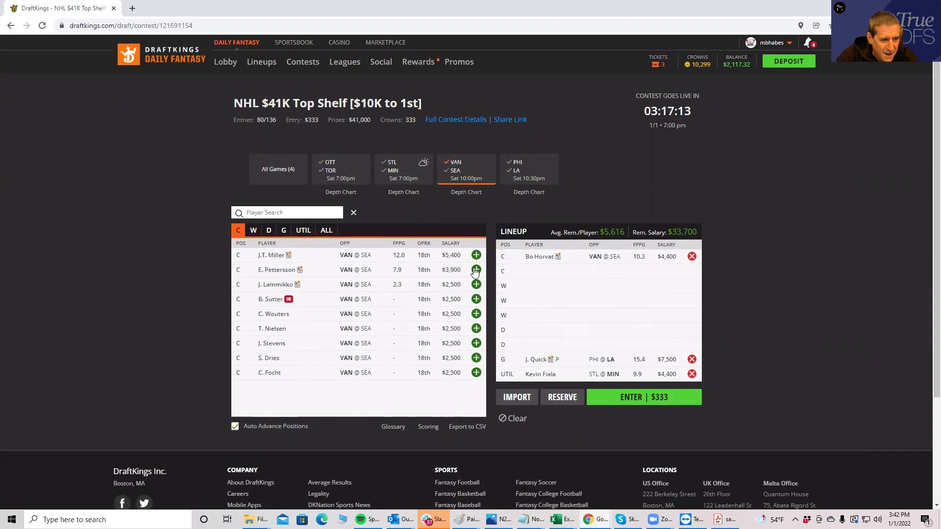
left_click(476, 270)
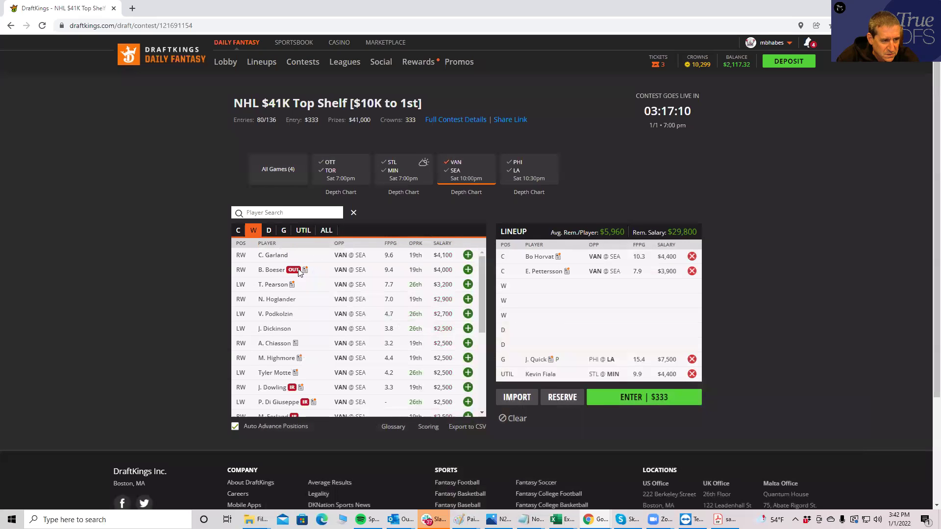
left_click(468, 286)
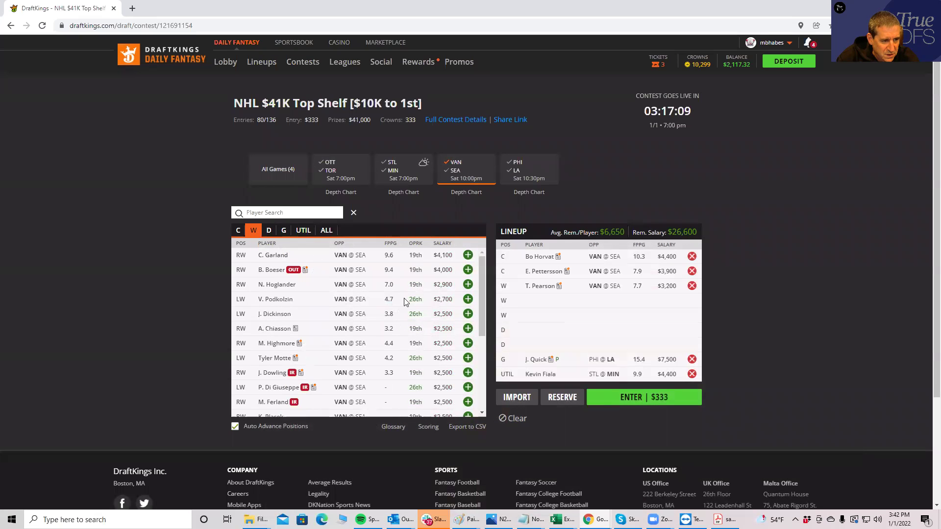
left_click(468, 329)
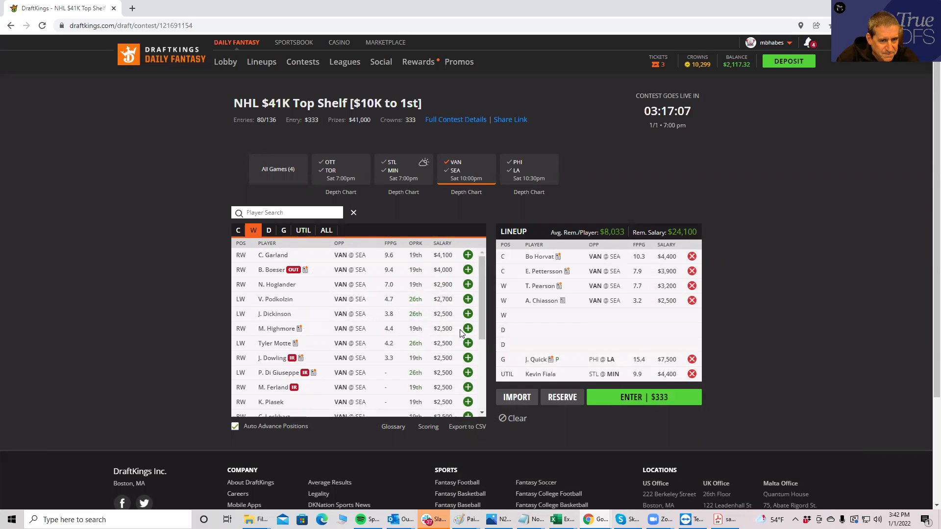
Replace Kevin Fiala at UTIL with A. Matthews from the OTT @ TOR game
left_click(691, 375)
left_click(240, 231)
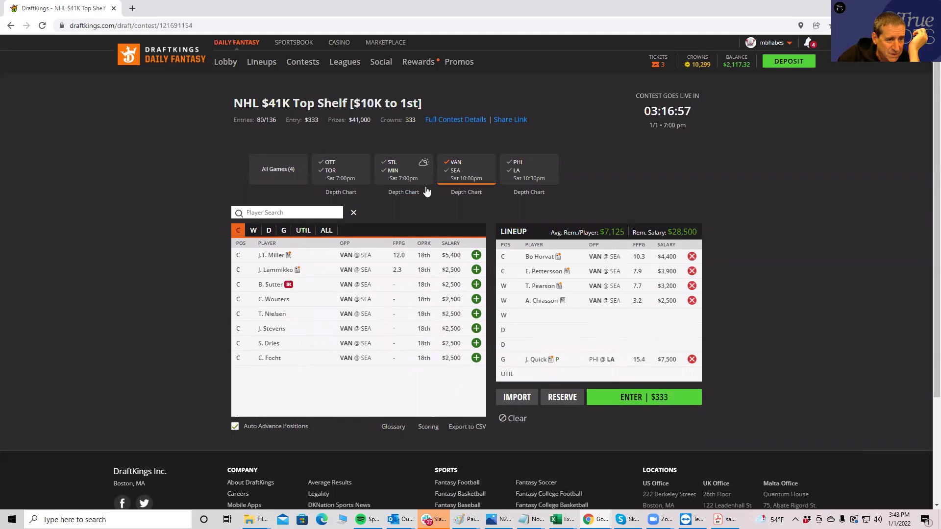
left_click(458, 169)
left_click(334, 174)
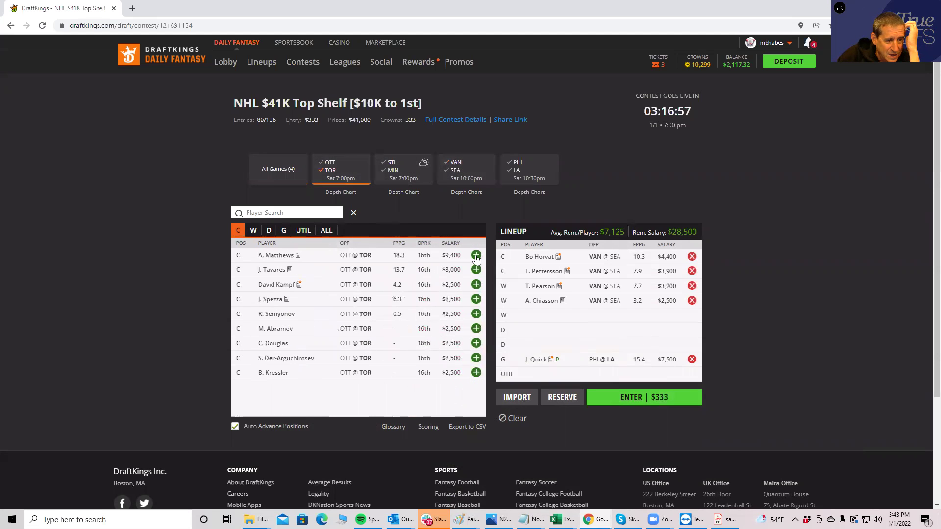
left_click(469, 256)
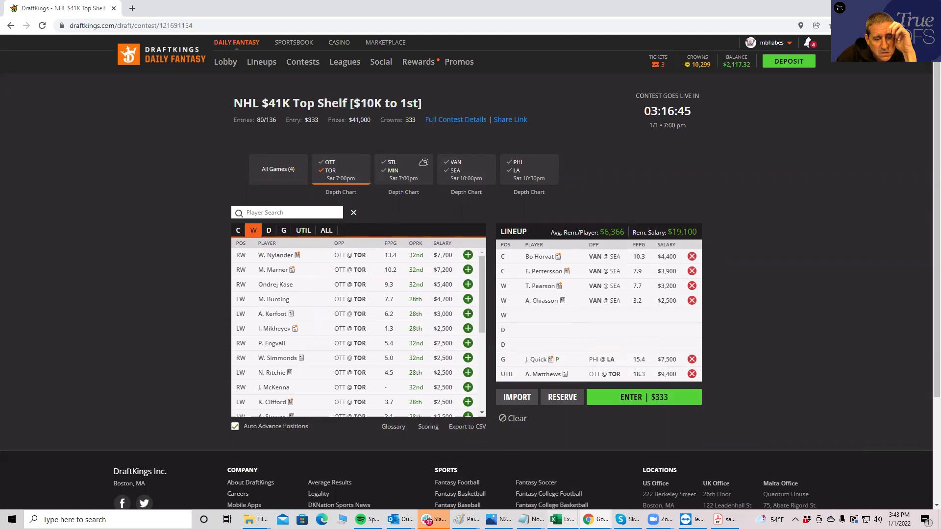
Open NHLDK_Proj and check DK salaries for Grubauer, Johansson, Tavares and Arvidsson
right_click(557, 520)
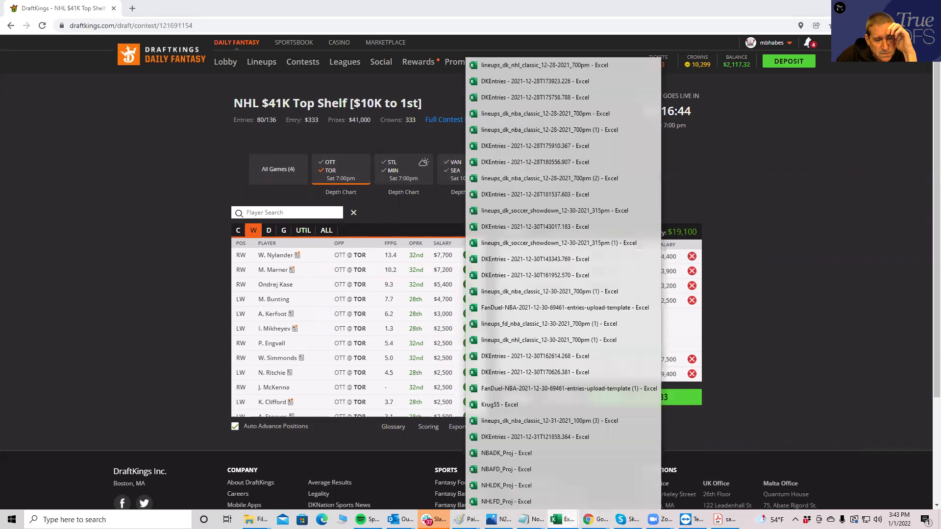
left_click(502, 485)
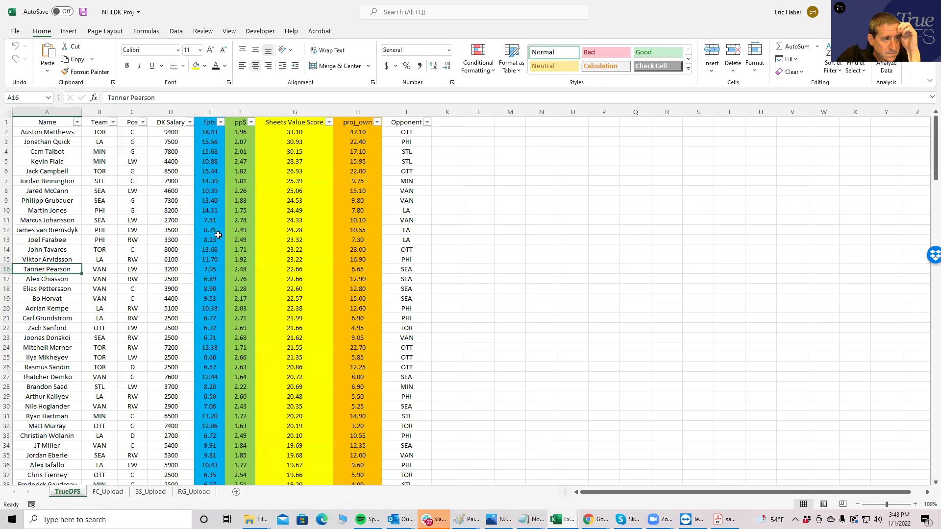
left_click(212, 203)
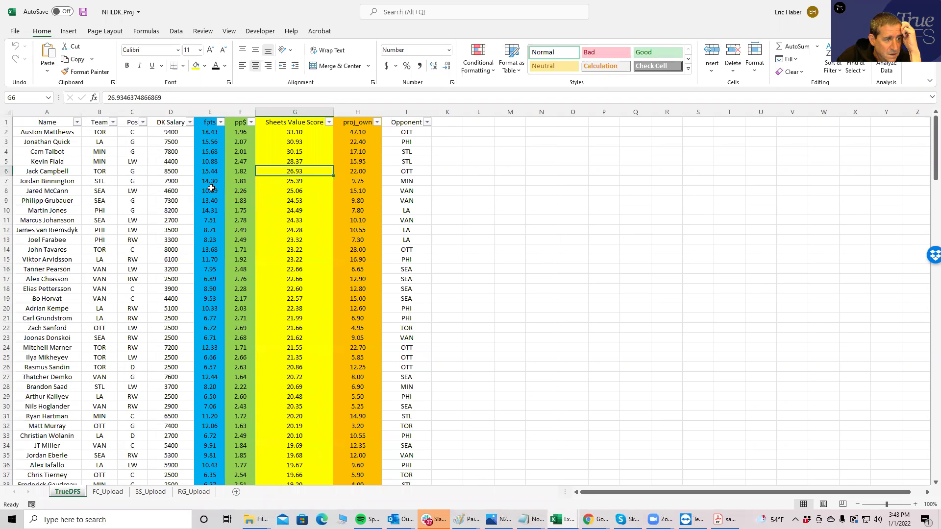
left_click(186, 200)
left_click(177, 220)
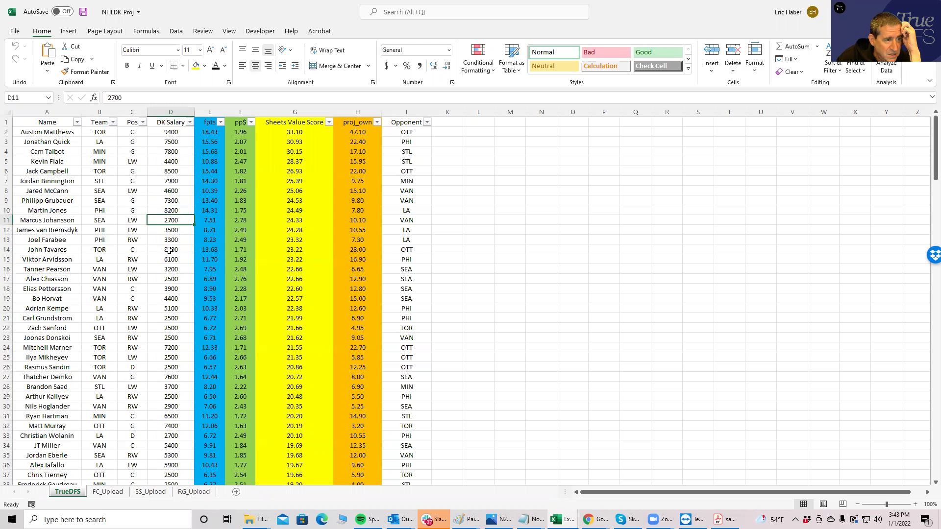
left_click(170, 250)
left_click(167, 201)
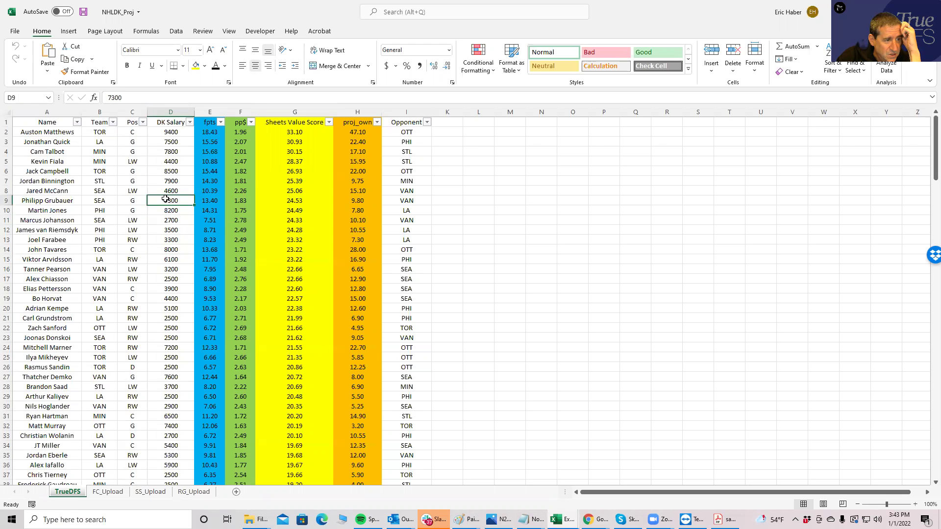
left_click(173, 257)
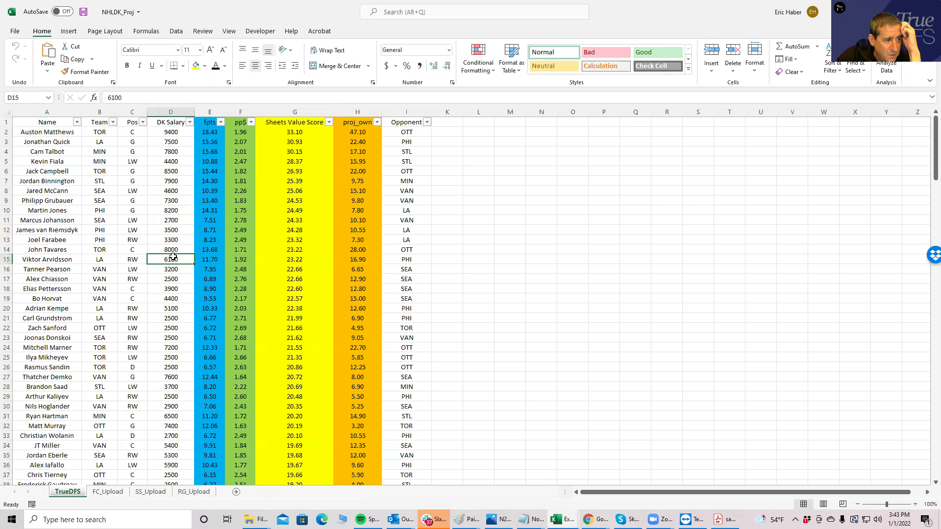
left_click(114, 257)
left_click(163, 258)
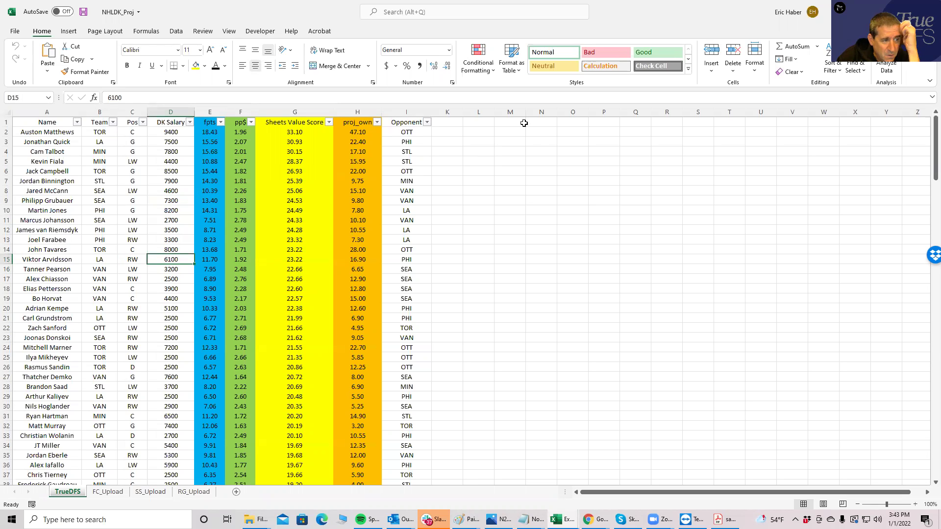
Add LA winger V. Arvidsson ($6,100) from the PHI @ LA game at wing
key("alt+Tab")
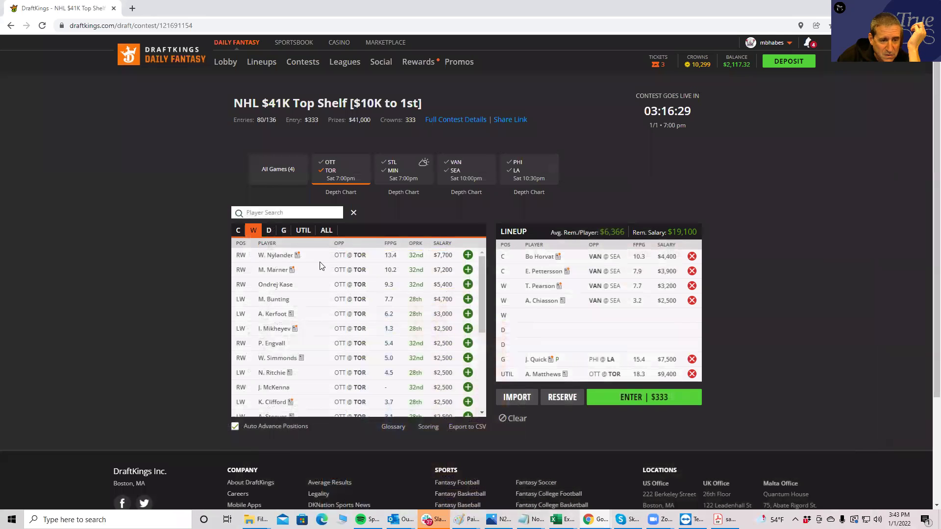
left_click(329, 174)
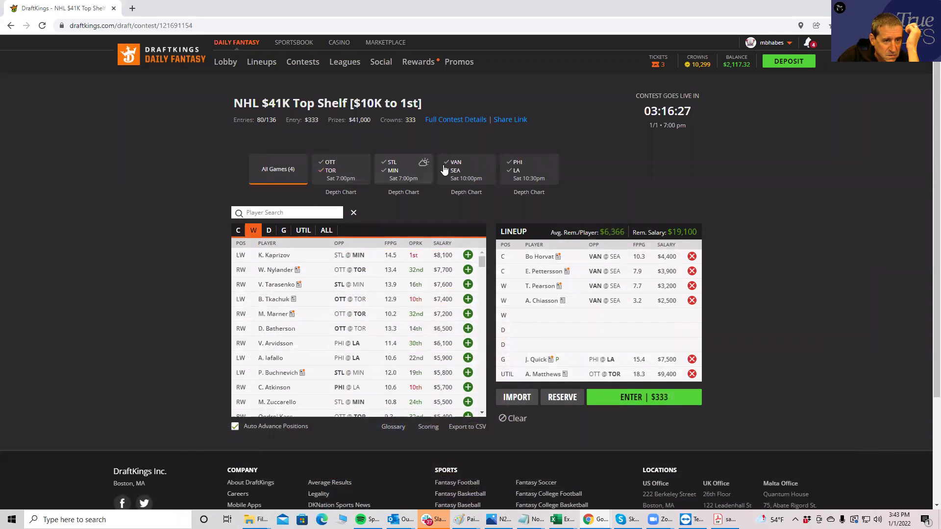
left_click(517, 173)
left_click(467, 256)
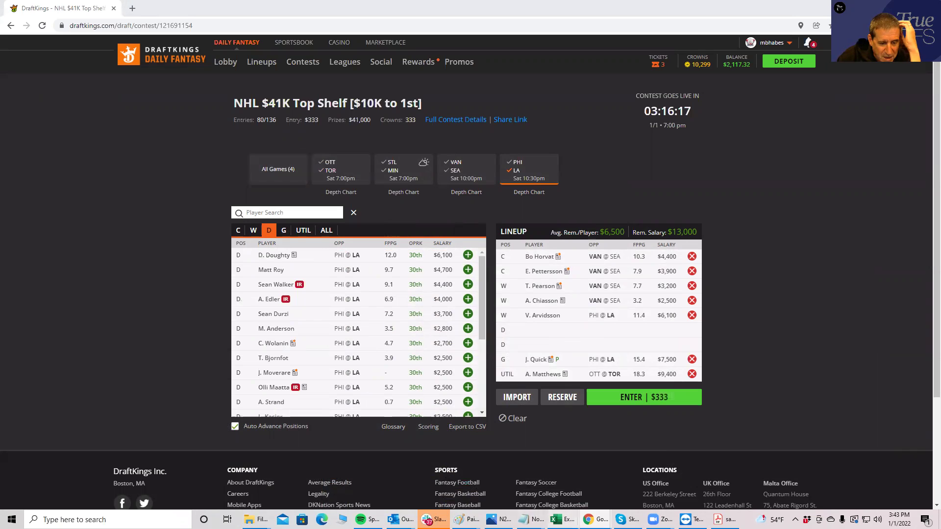
right_click(557, 520)
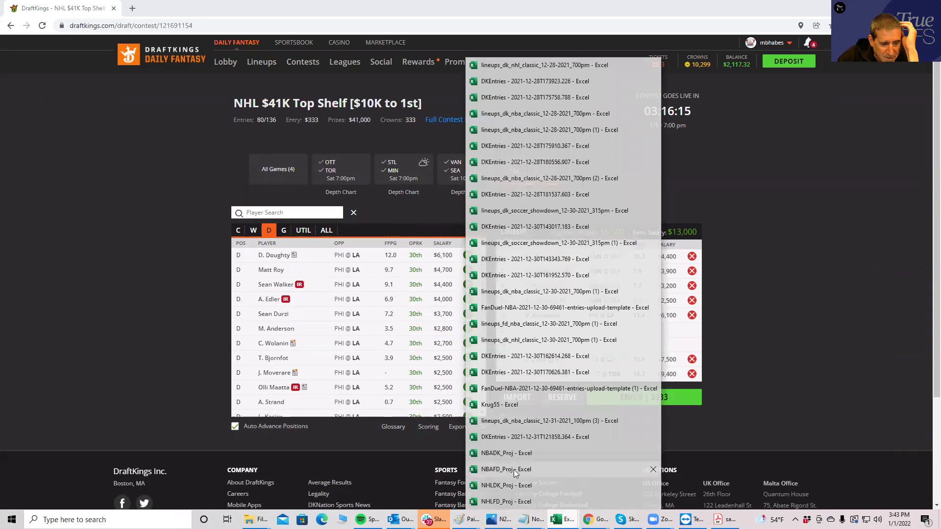
Sort NHLDK_Proj by Pos and compare Giordano's 6000 and Chabot's 6800 salaries and value scores
left_click(512, 485)
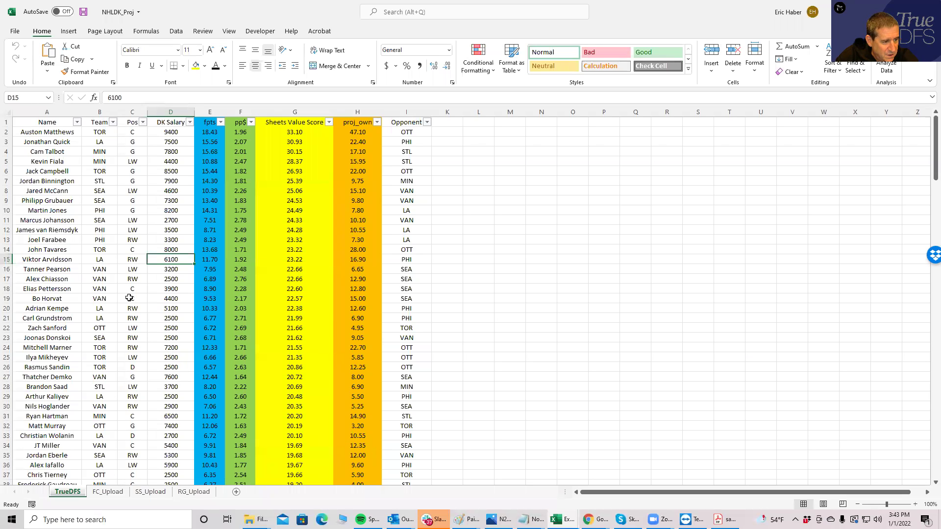
left_click(144, 123)
left_click(84, 132)
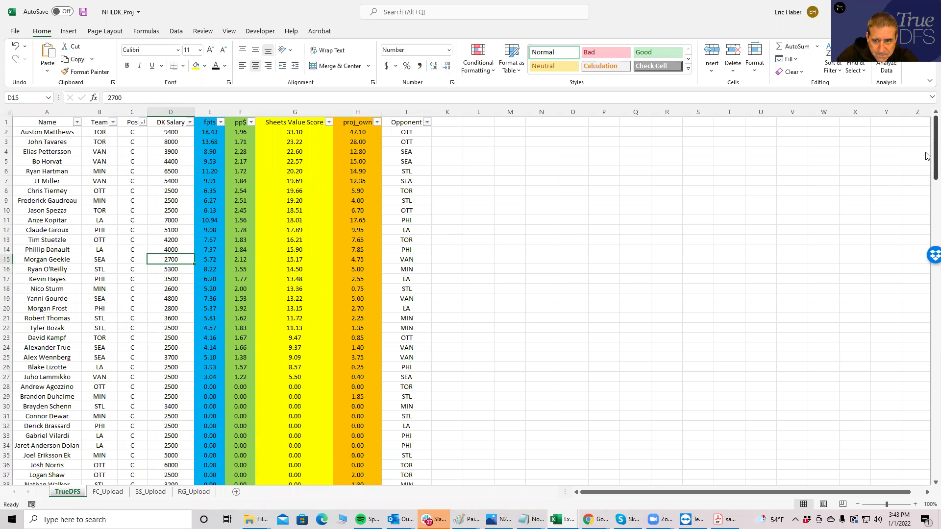
left_click_drag(928, 154, 919, 207)
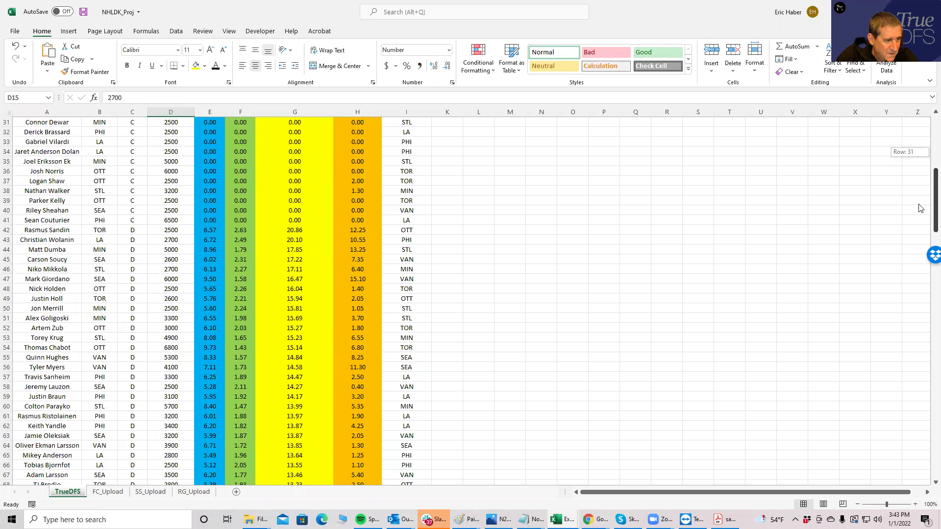
left_click_drag(920, 207, 920, 208)
left_click(176, 279)
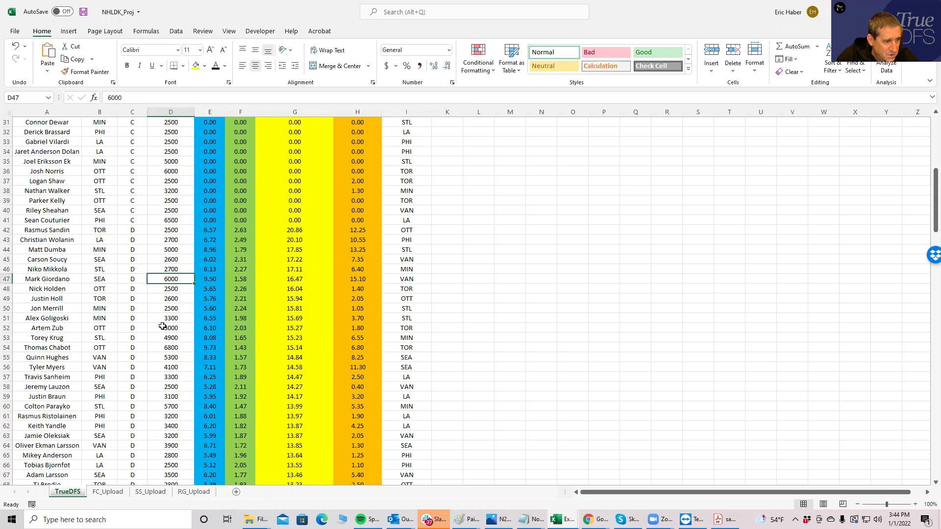
left_click(164, 347)
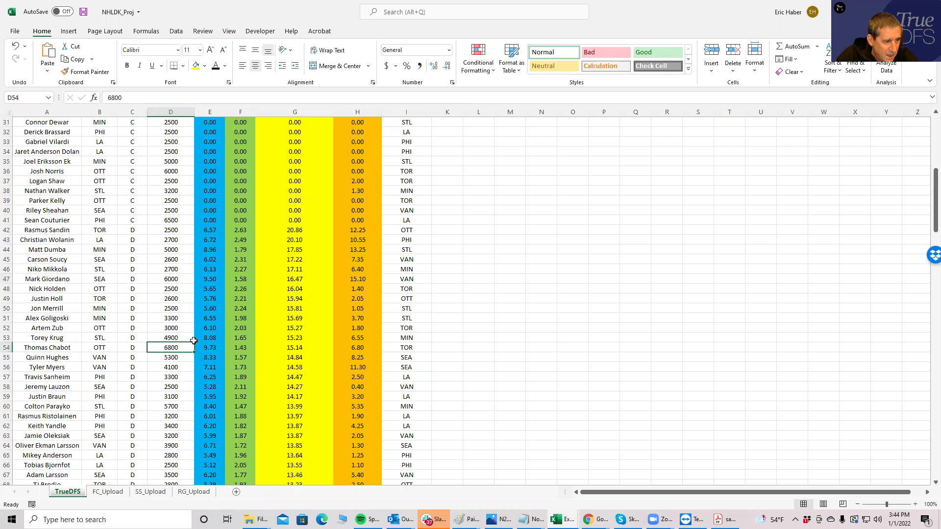
left_click(282, 347)
left_click(176, 279)
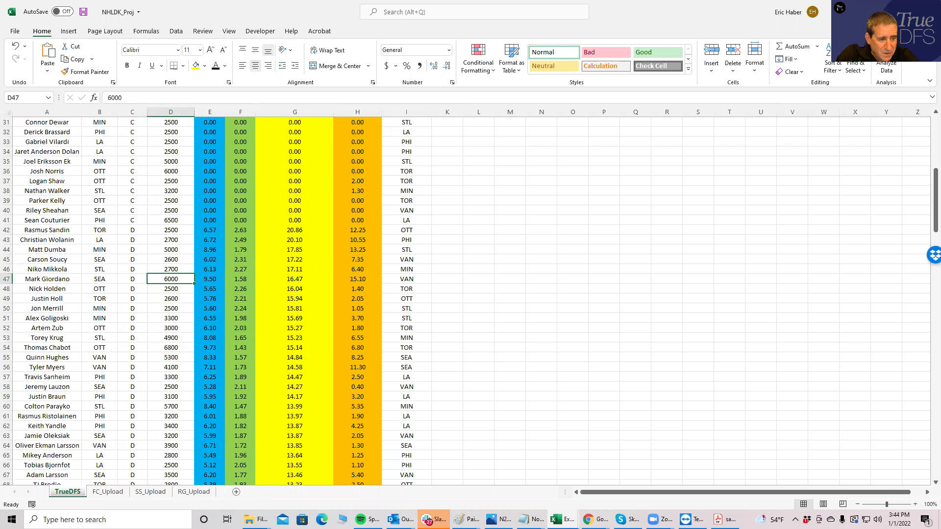
key("alt+Tab")
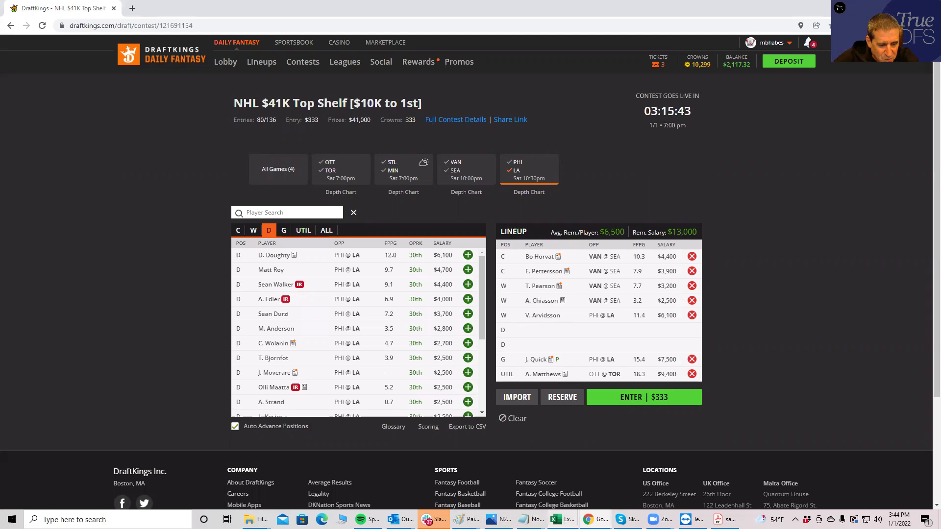
Sort the NHLDK_Proj table by Sheets Value Score descending, then by Team Z to A
right_click(558, 520)
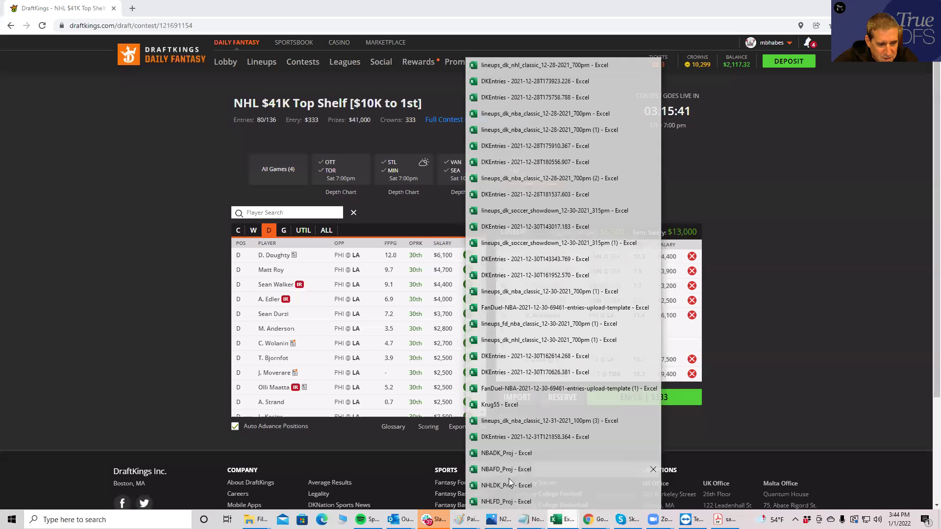
left_click(508, 487)
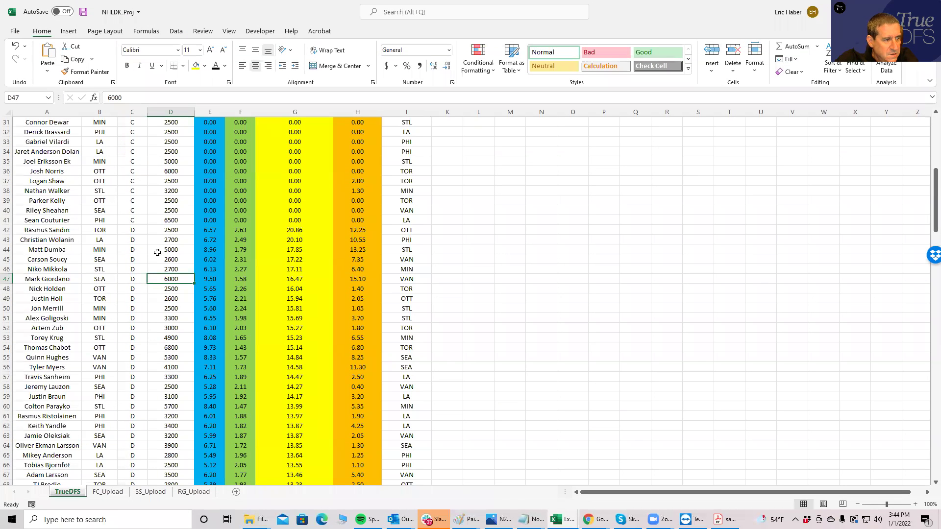
left_click_drag(935, 206, 935, 153)
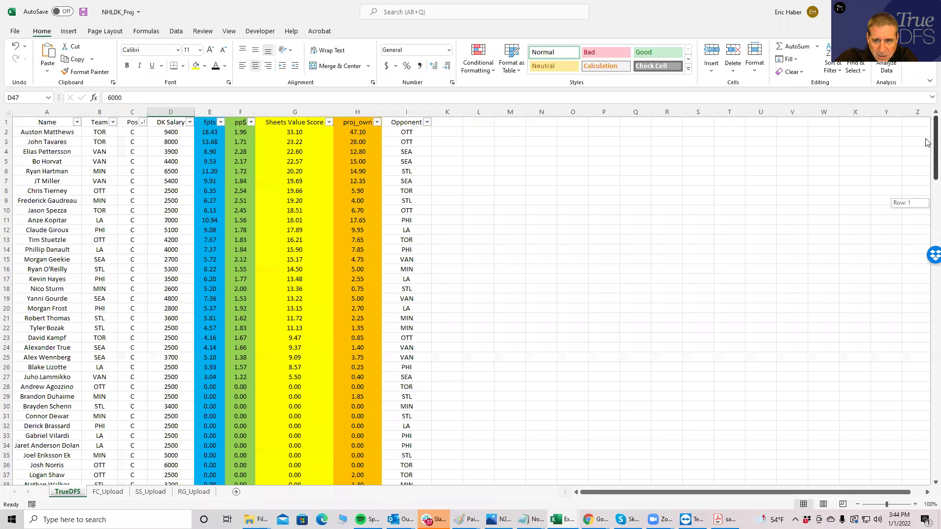
left_click(328, 122)
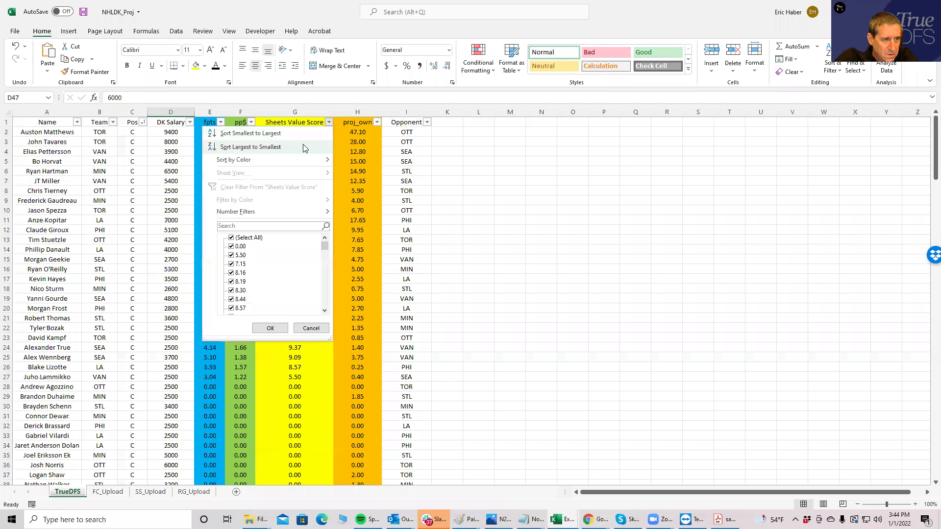
left_click(265, 142)
left_click(112, 122)
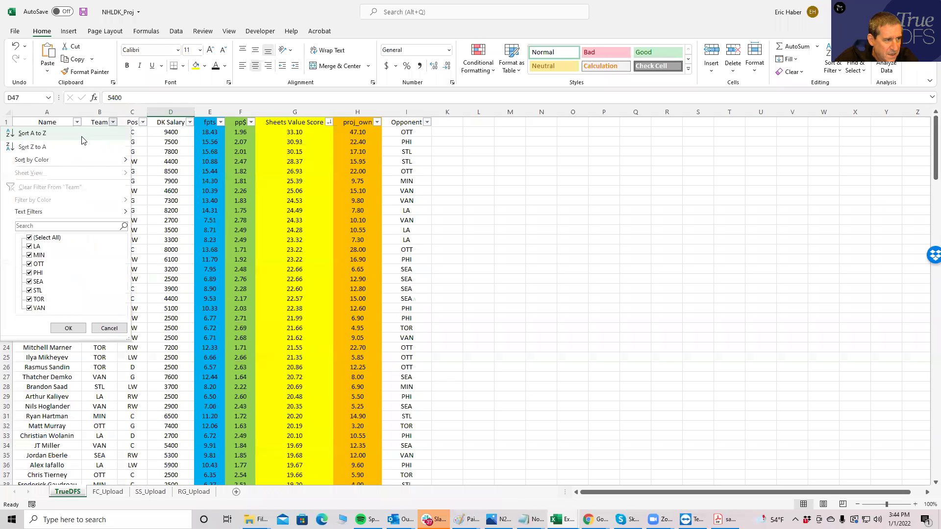
left_click(82, 140)
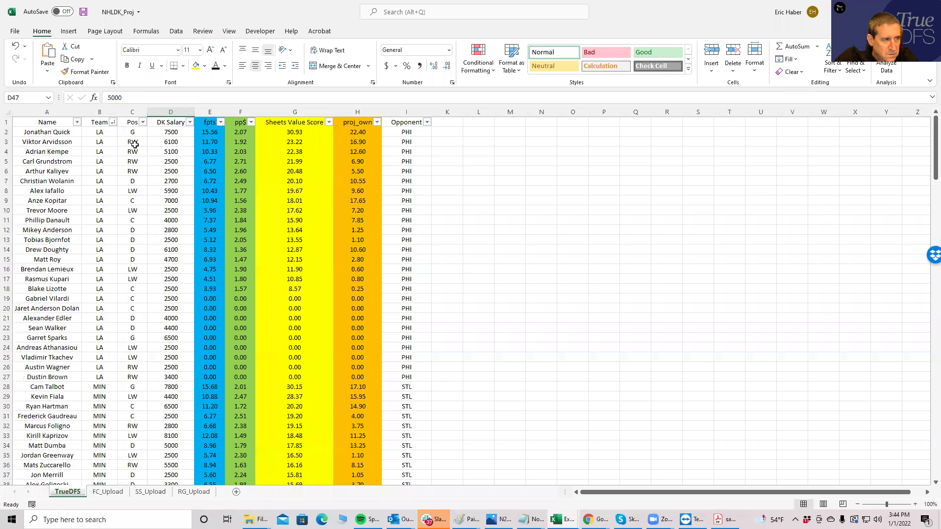
left_click(111, 123)
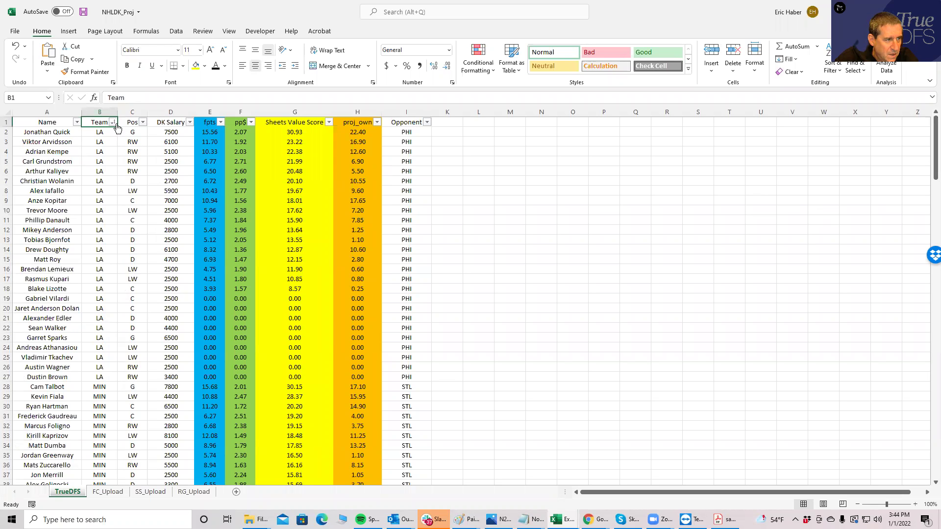
left_click(114, 122)
left_click(62, 151)
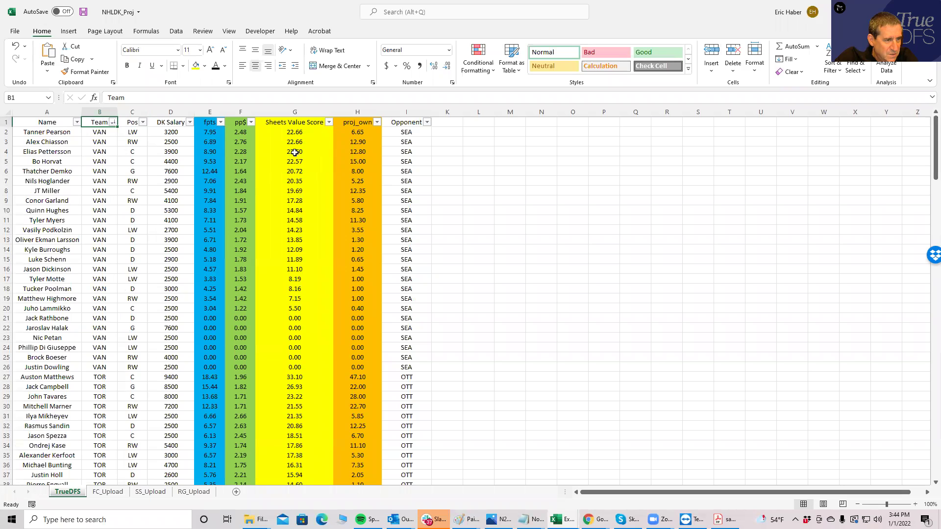
Check Quinn Hughes's position, ownership and 5300 salary against Tyler Myers's value score
left_click(140, 211)
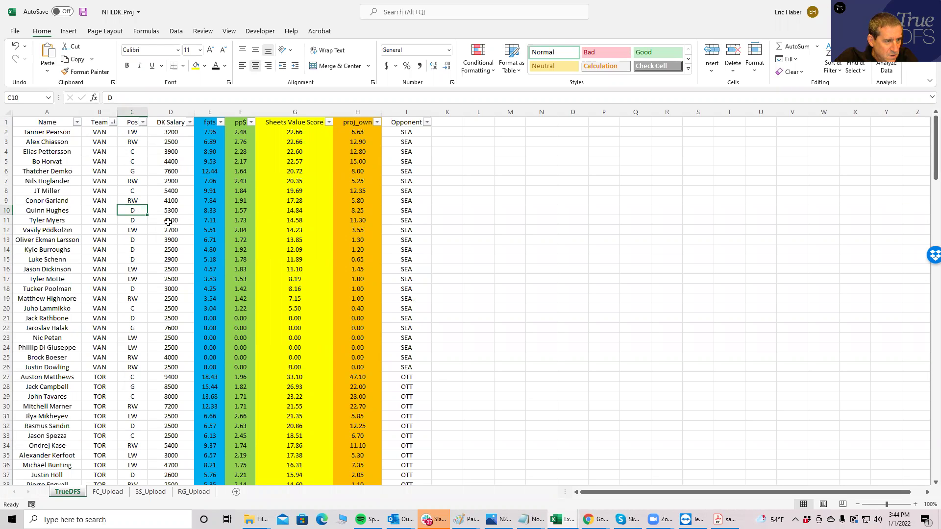
left_click(286, 219)
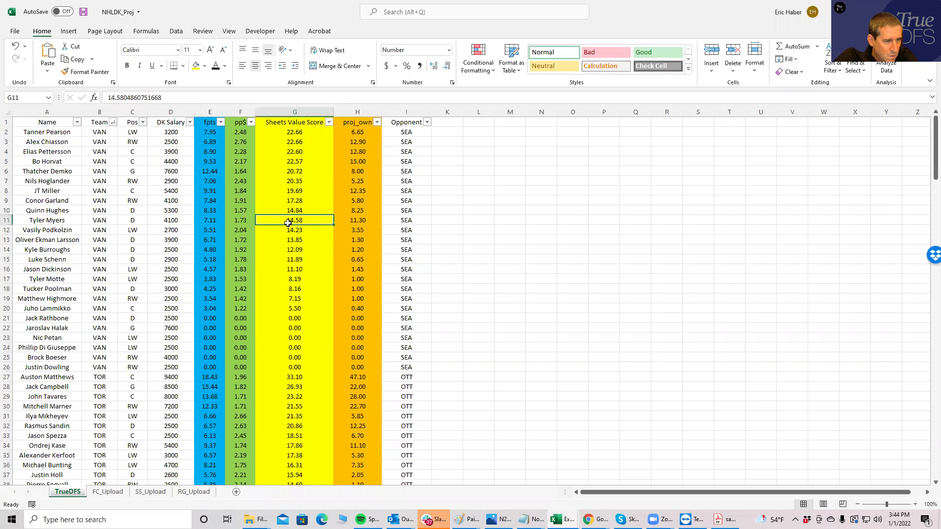
left_click(353, 210)
left_click(281, 218)
left_click(171, 212)
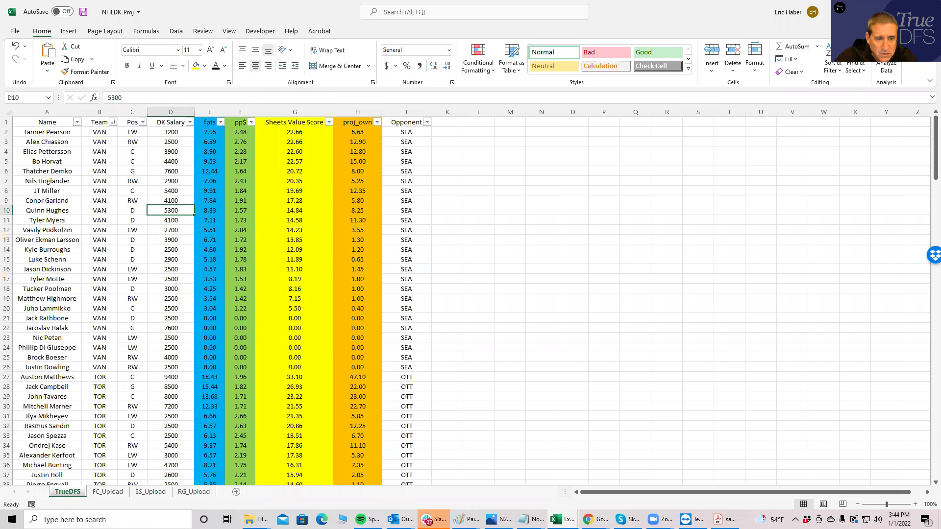
Add Q. Hughes on defence from VAN/SEA, drop J. Quick from goal, and show all games
key("alt+Tab")
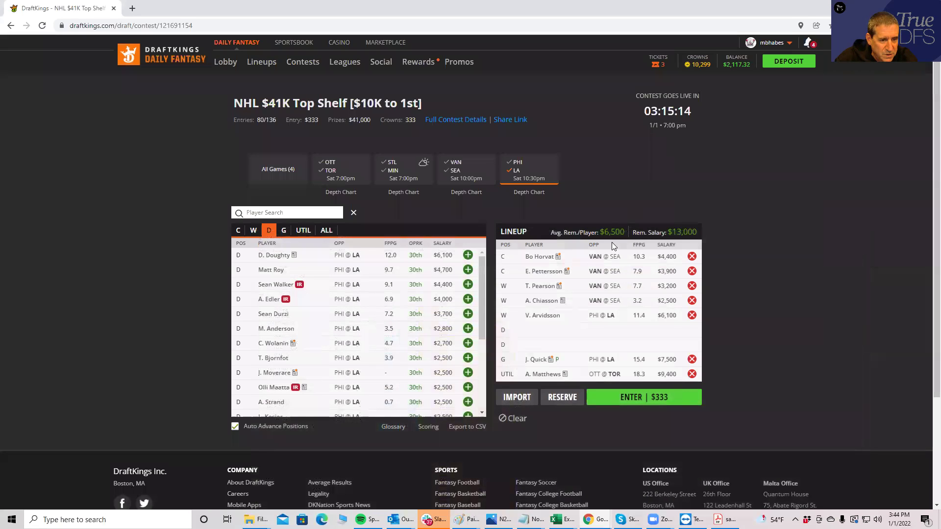
left_click(511, 176)
left_click(458, 170)
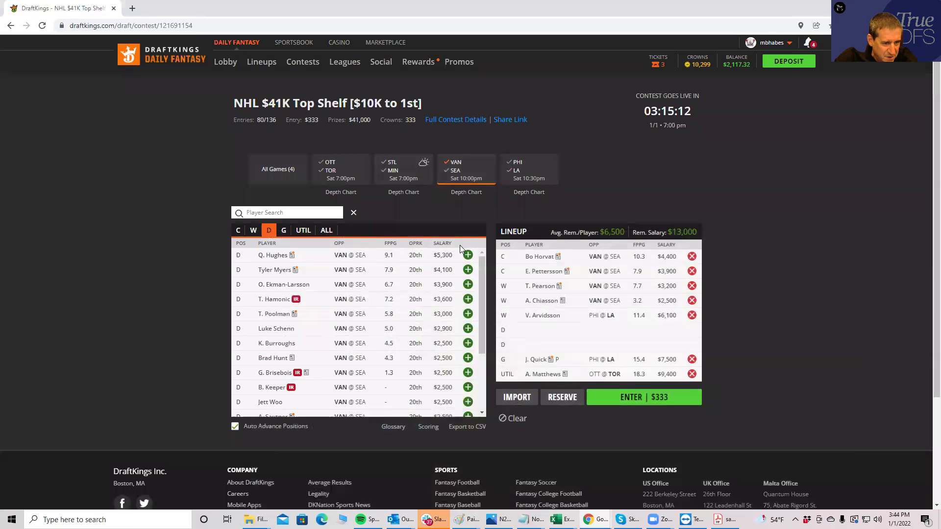
left_click(468, 256)
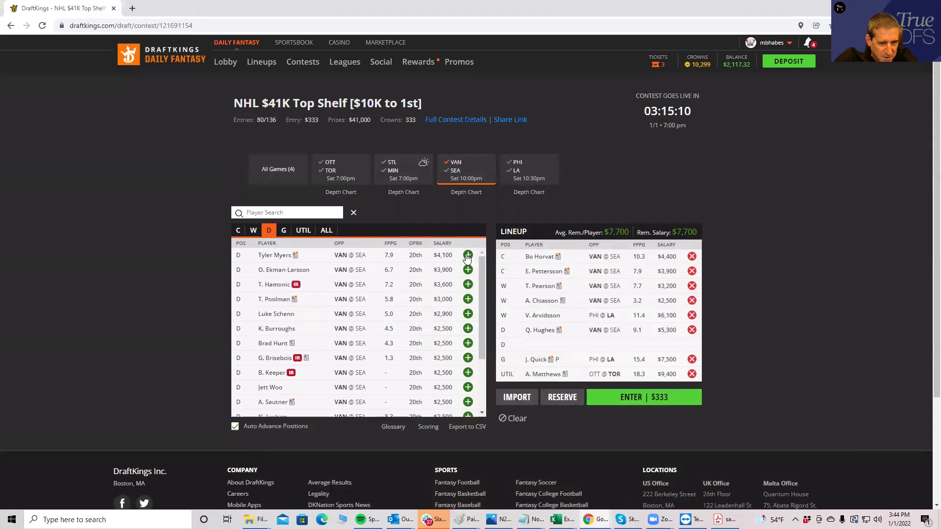
left_click(691, 360)
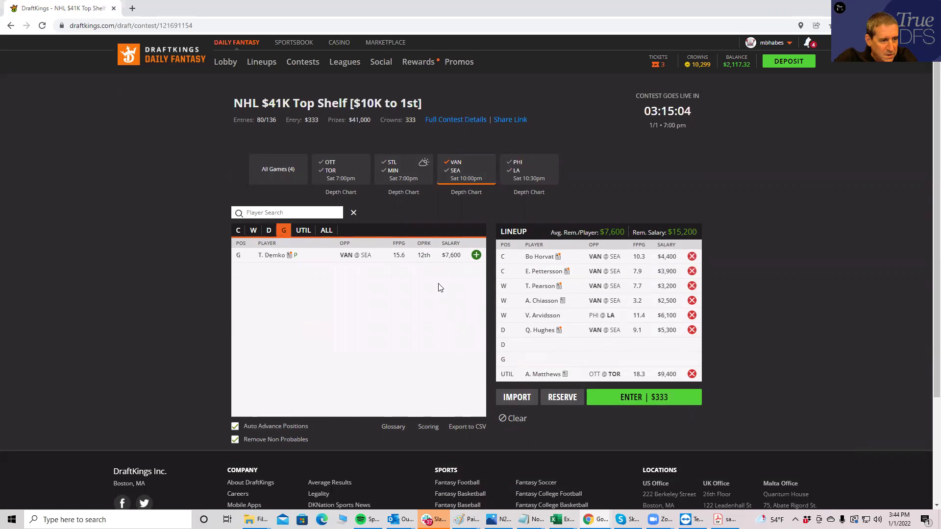
left_click(452, 167)
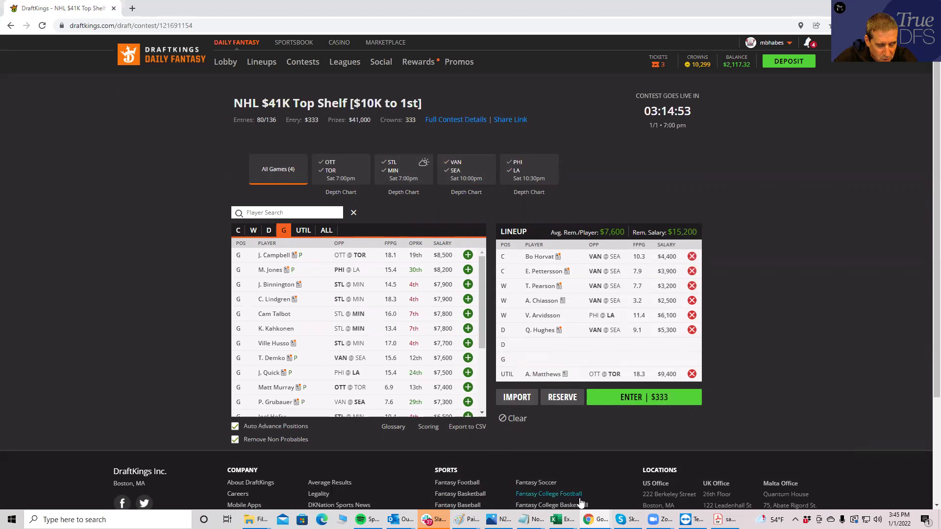
Re-sort NHLDK_Proj by Sheets Value Score, highest first
mouse_move(556, 520)
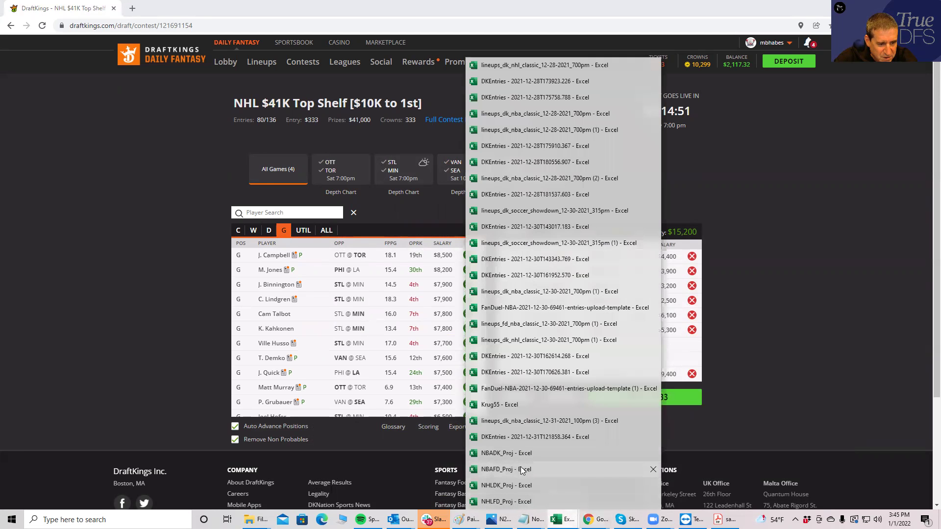
left_click(514, 487)
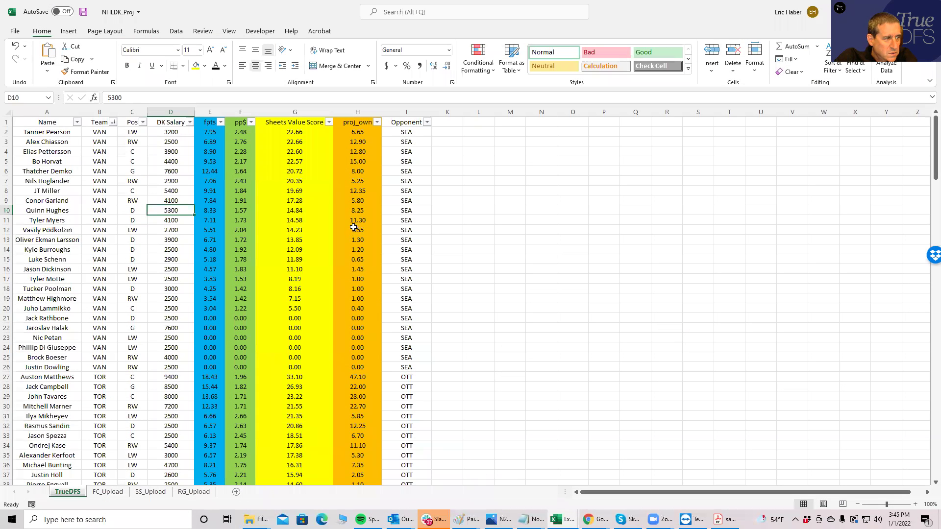
left_click(329, 122)
left_click(286, 148)
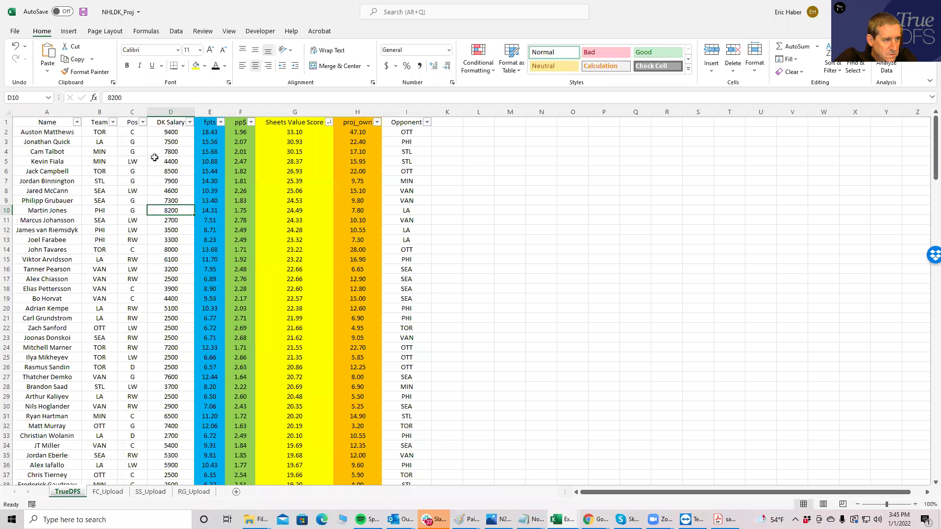
Compare salaries and projected points for goalies Quick, Talbot (7800), Campbell (8500) and Jones
left_click(140, 143)
left_click(137, 151)
left_click(177, 151)
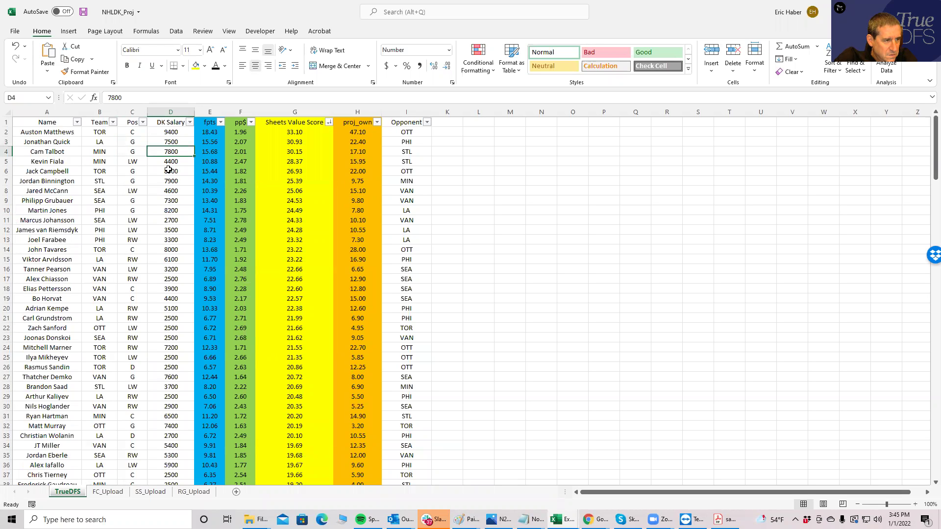
left_click(168, 170)
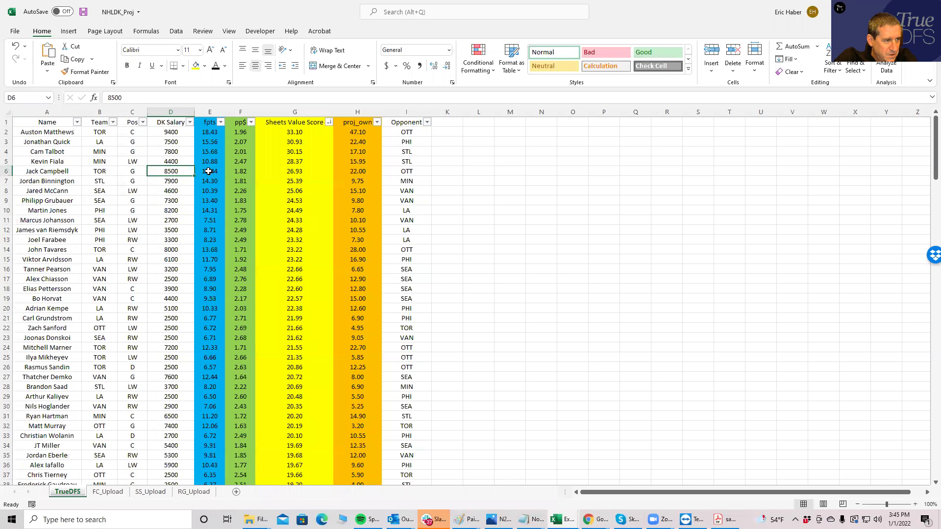
left_click(209, 171)
left_click(211, 142)
left_click(208, 172)
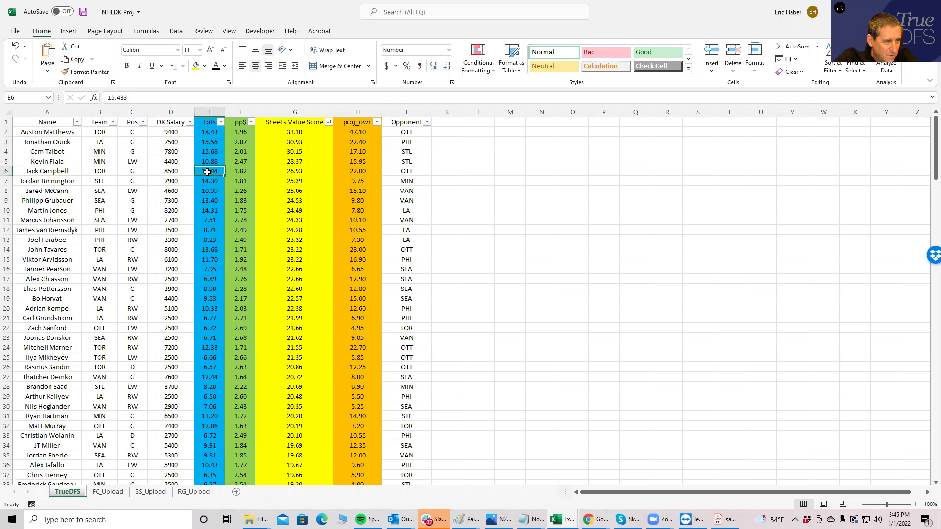
left_click(211, 210)
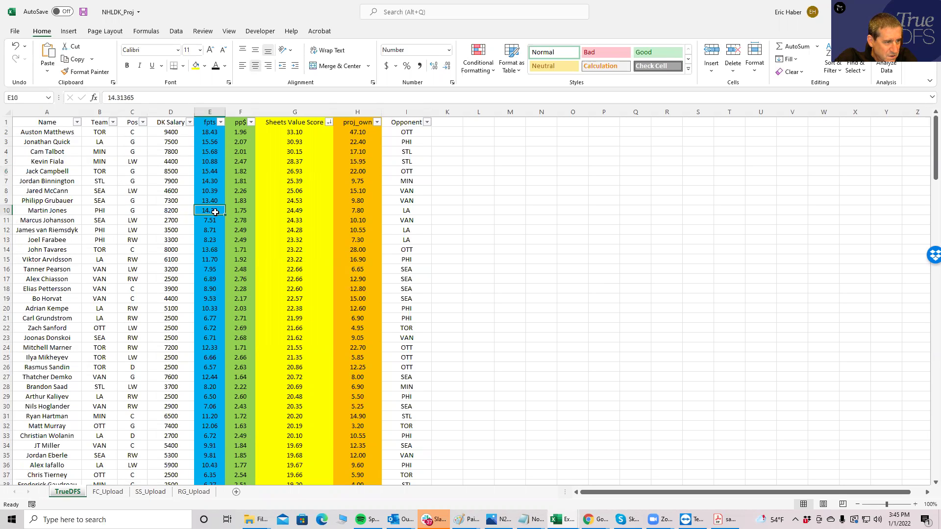
left_click(213, 249)
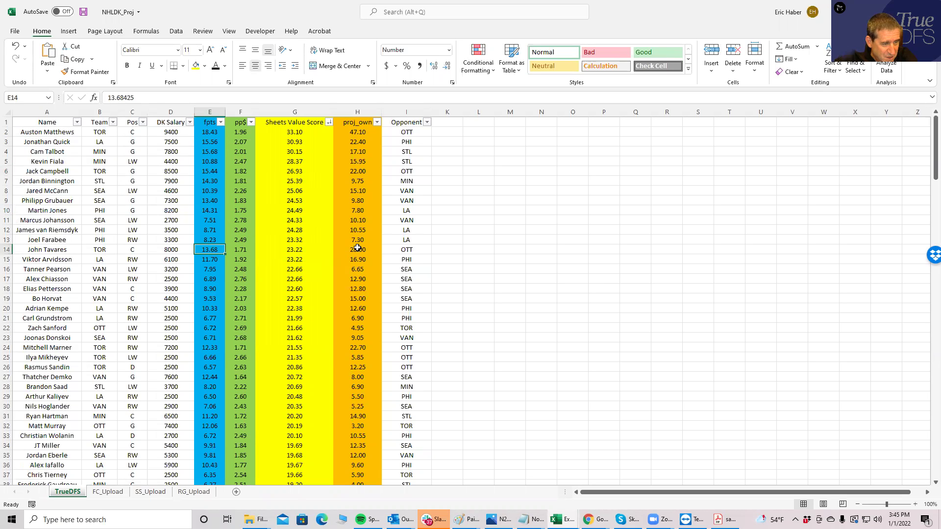
From the DraftKings page, open a new Chrome tab and load SaberSim from the address suggestions
key("alt+Tab")
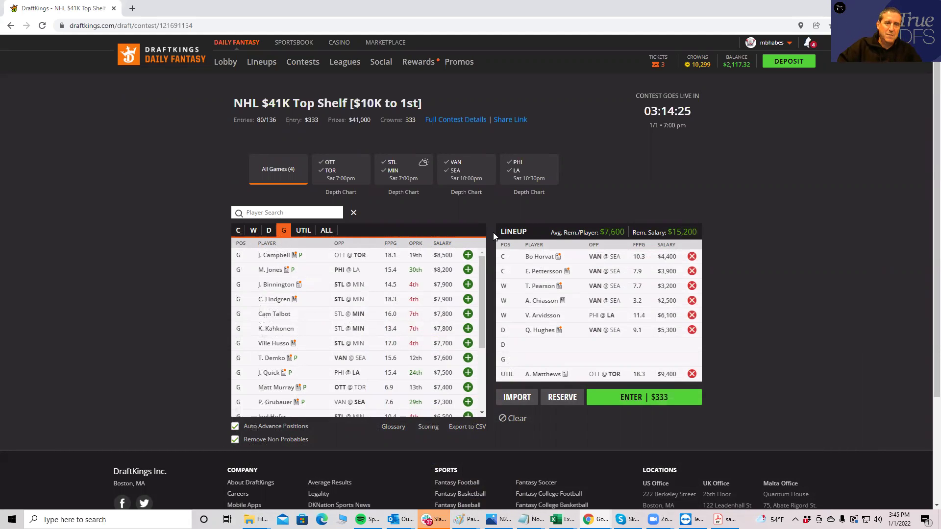
key("alt+f")
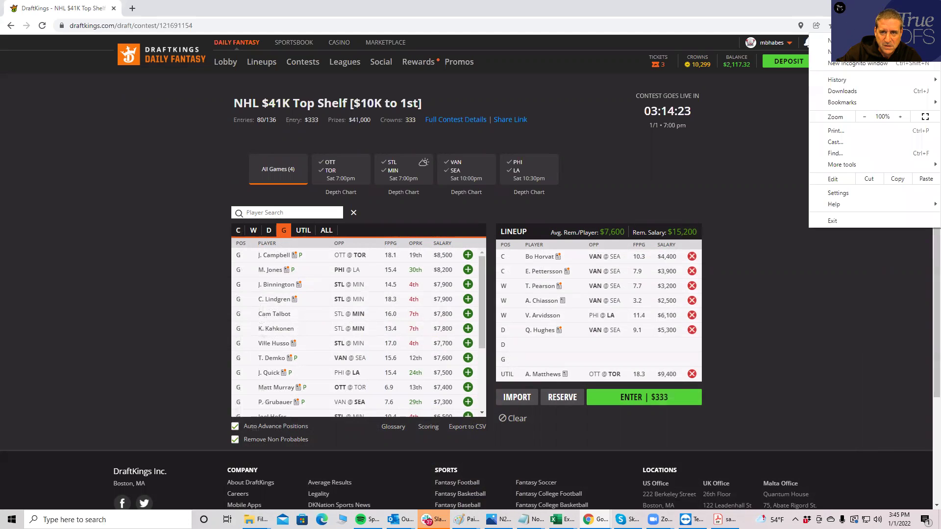
key("t")
left_click(123, 26)
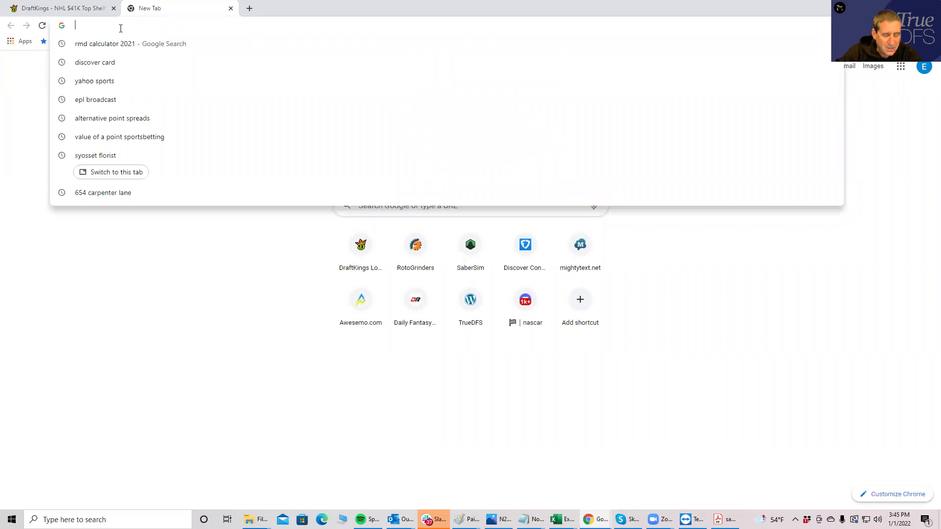
type("a")
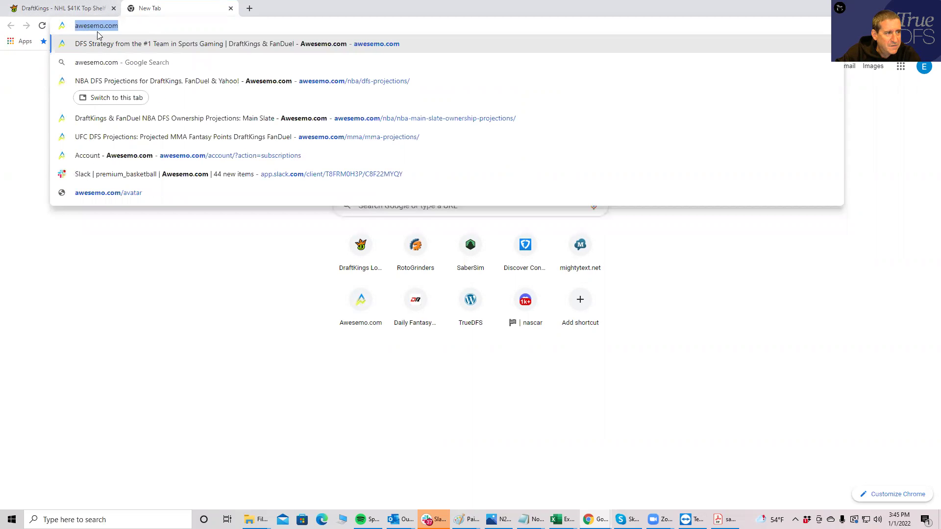
type("sa")
key("ctrl+a")
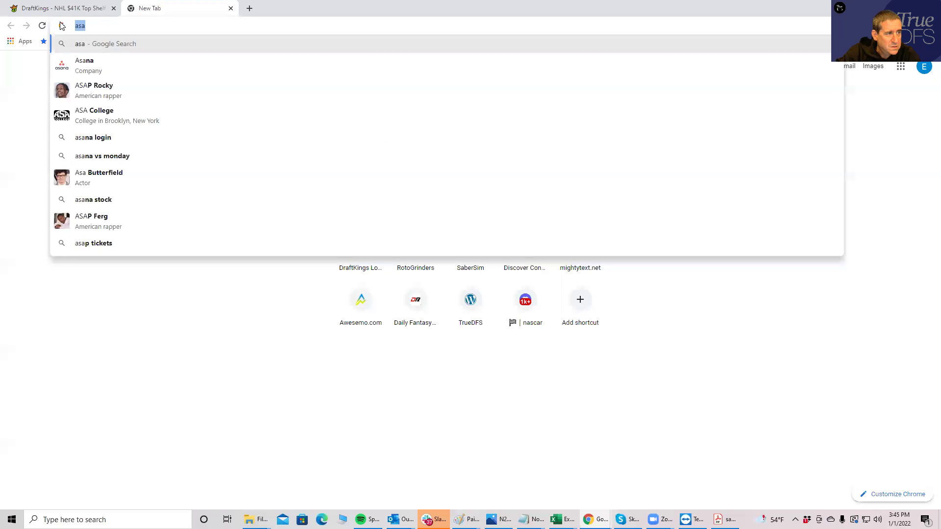
type("sasa")
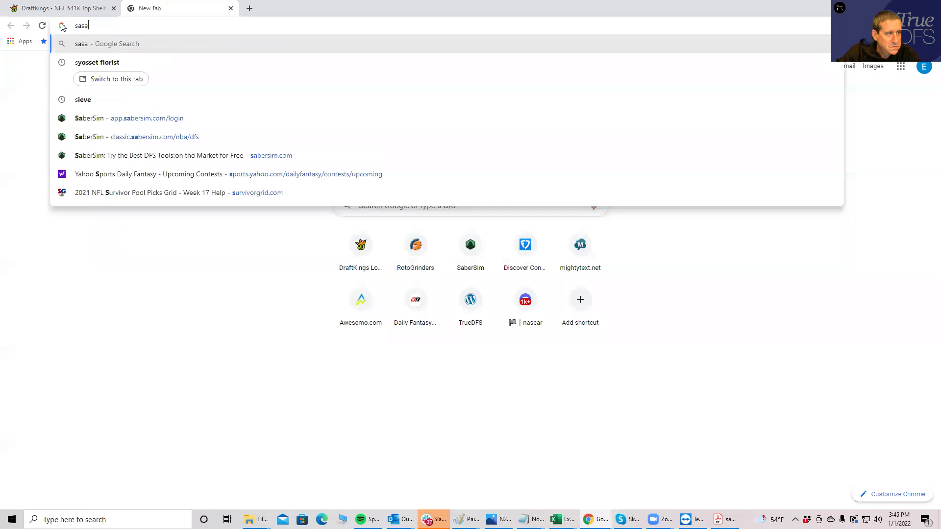
key("BackSpace")
key("BackSpace")
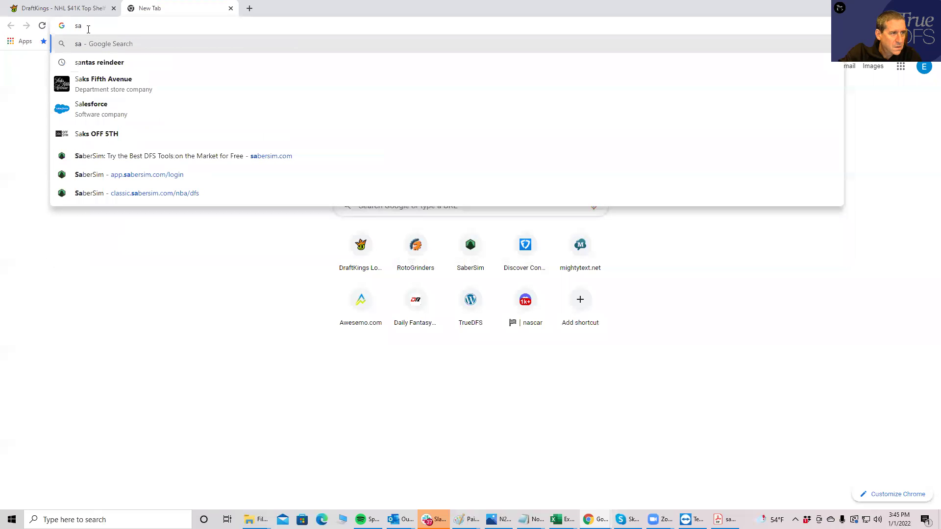
left_click(184, 156)
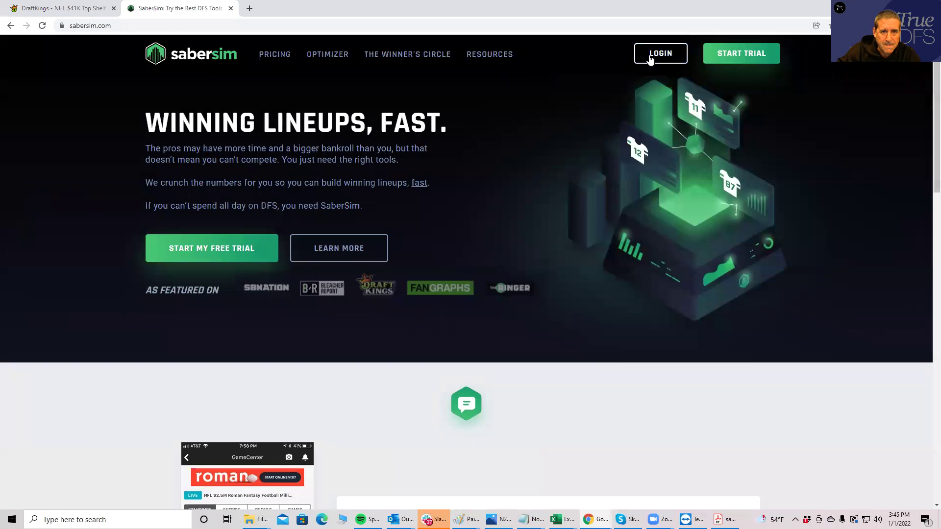
Log in to SaberSim with the saved credentials and switch to SaberSim Classic
left_click(651, 57)
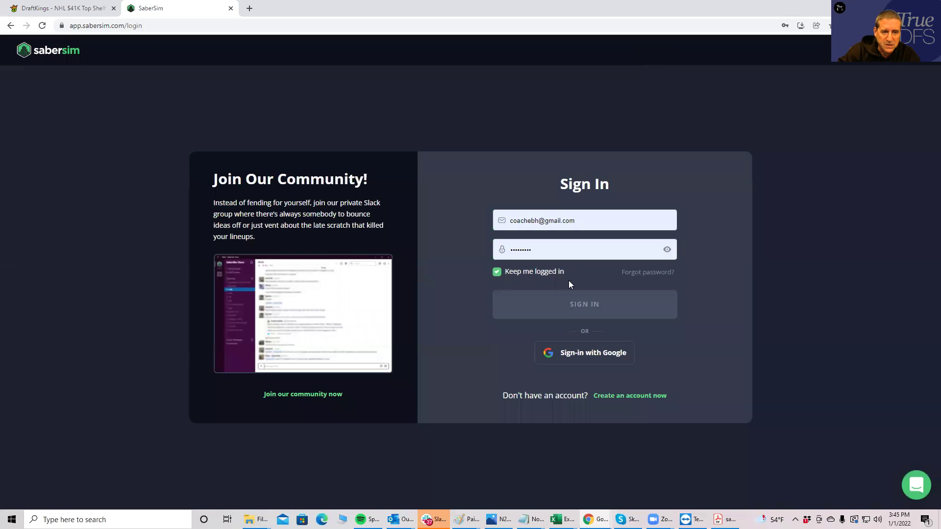
left_click(568, 309)
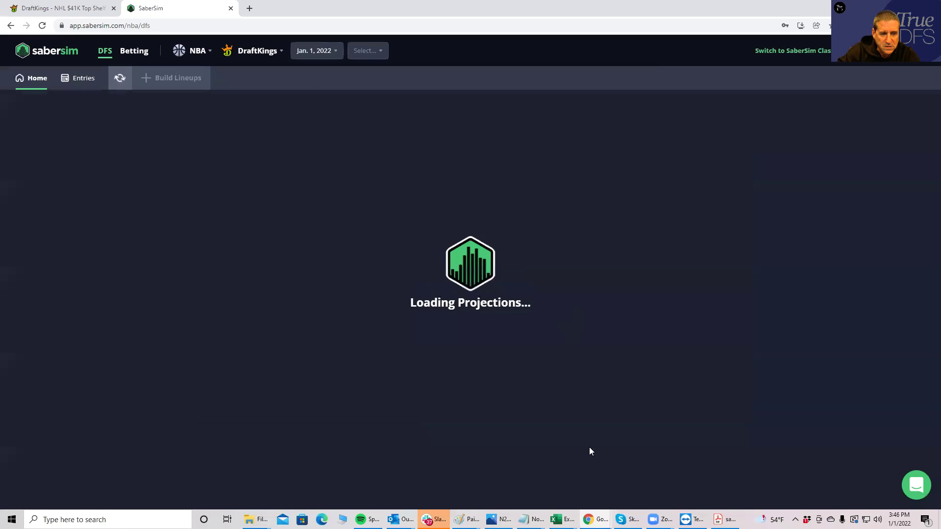
mouse_move(595, 519)
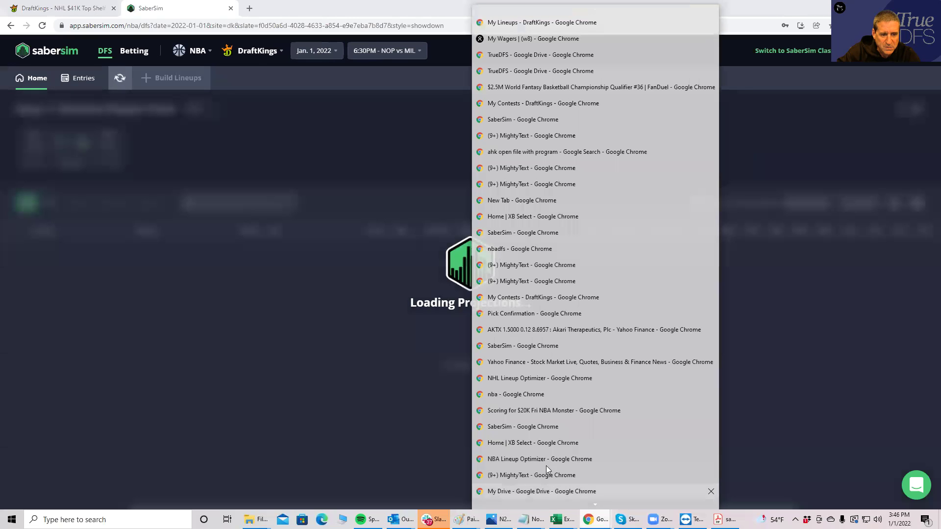
left_click(544, 443)
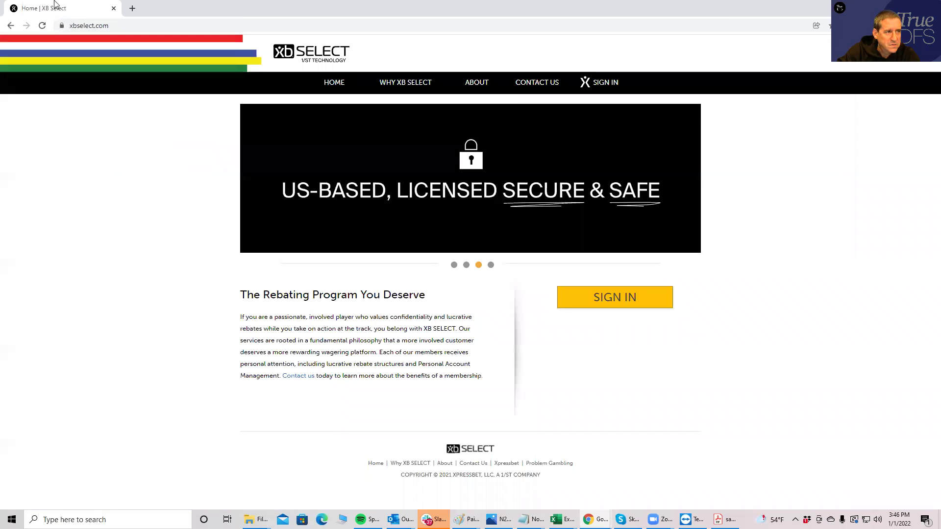
key("ctrl+w")
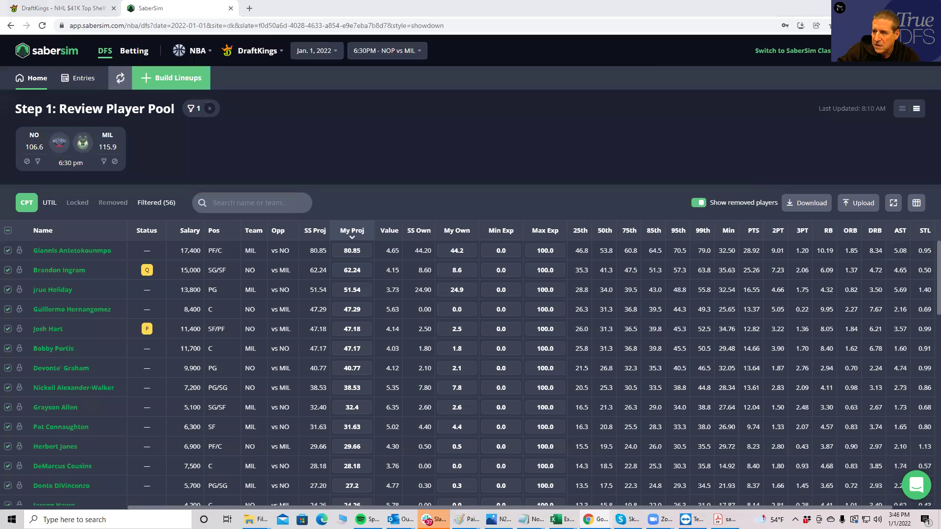
left_click(795, 53)
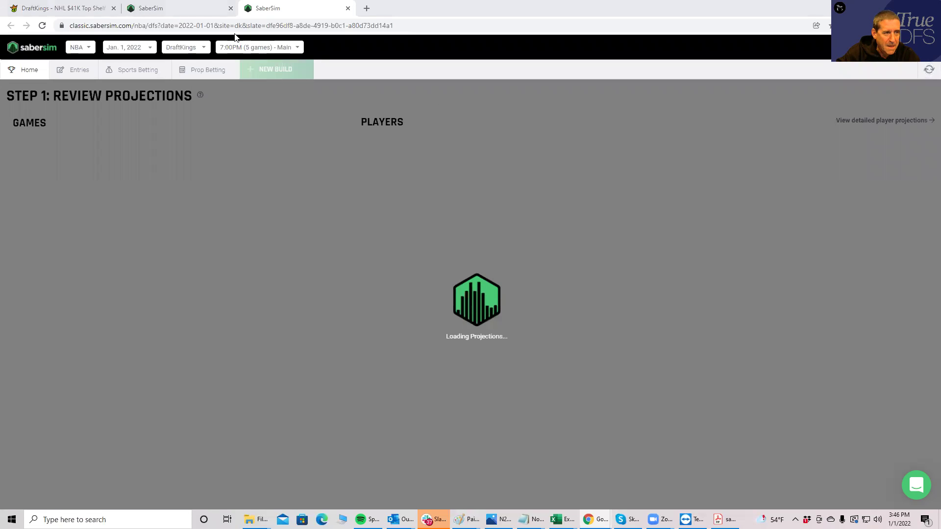
Dismiss the out-player notice and select DraftKings and NHL for the slate
left_click(193, 48)
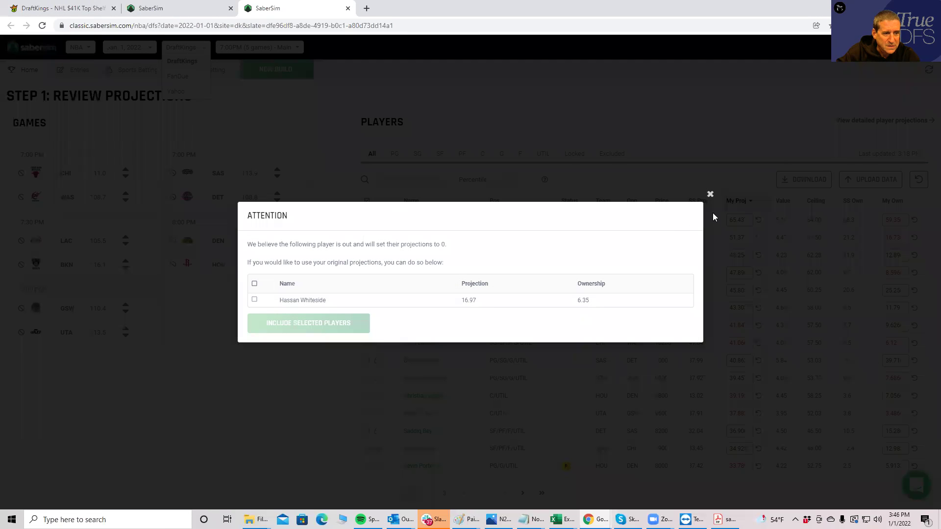
left_click(710, 195)
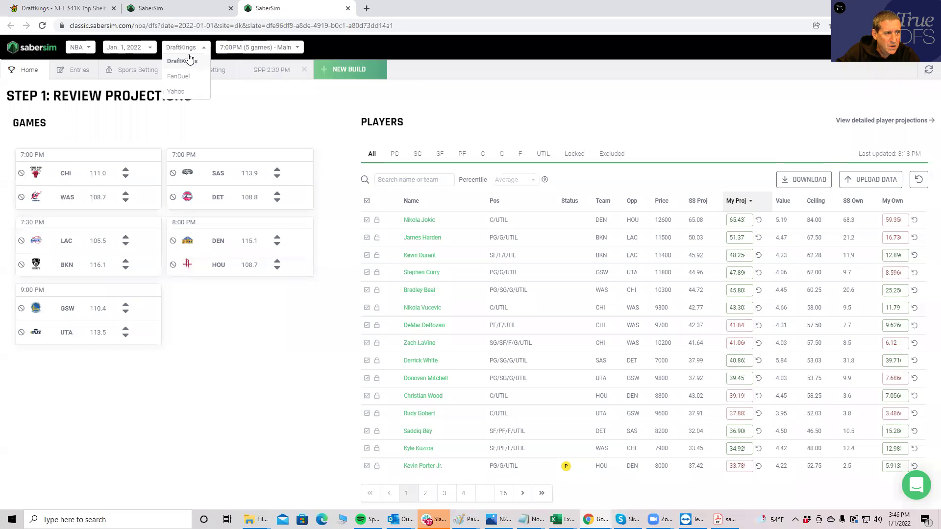
left_click(184, 63)
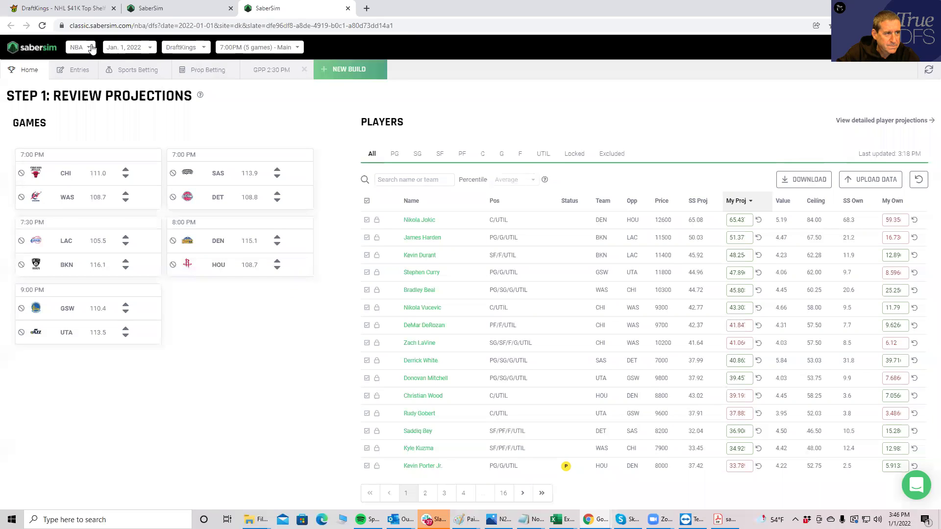
left_click(91, 49)
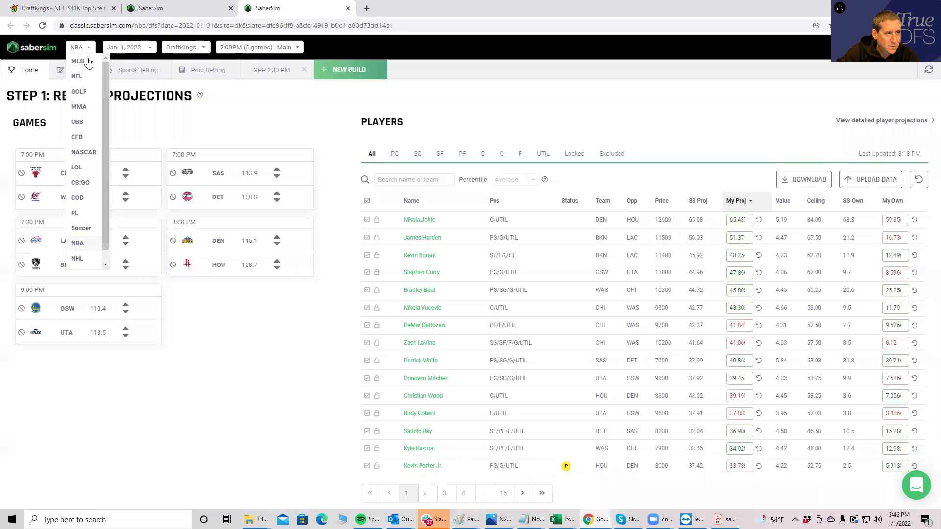
left_click(79, 258)
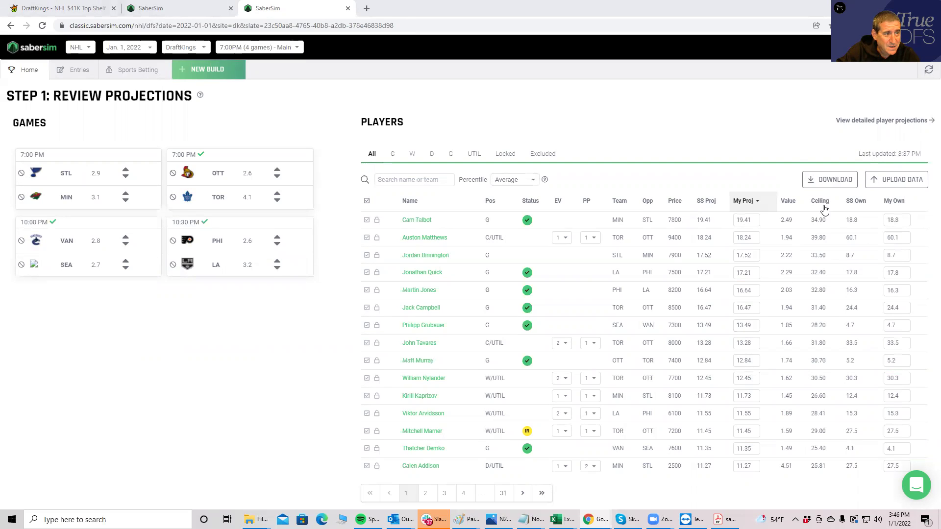
Load the KrugNHL/NHLDK_Sim CSV into the custom projection upload table
left_click(890, 180)
left_click(242, 160)
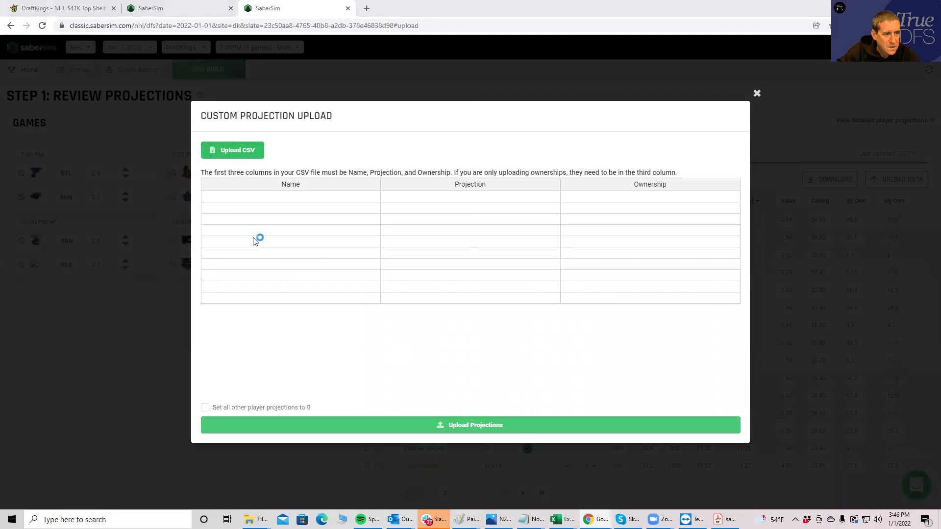
left_click(42, 135)
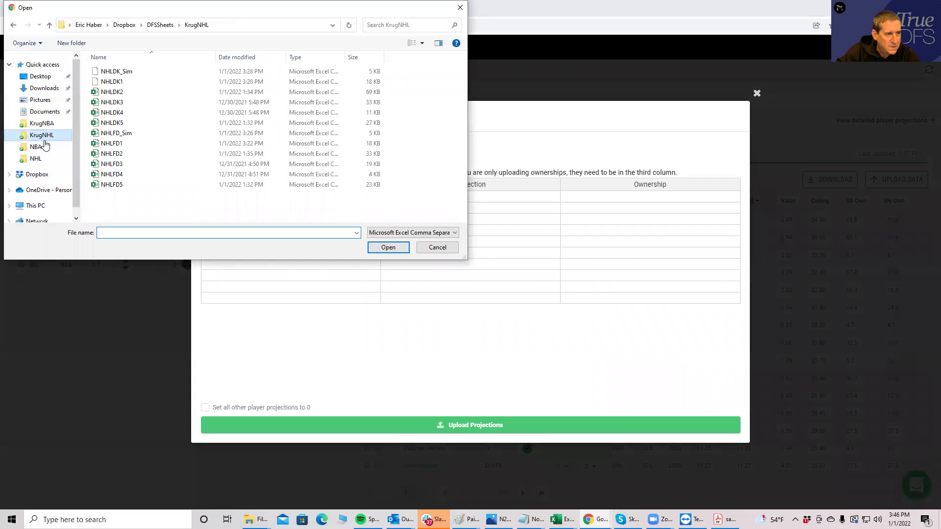
left_click(117, 71)
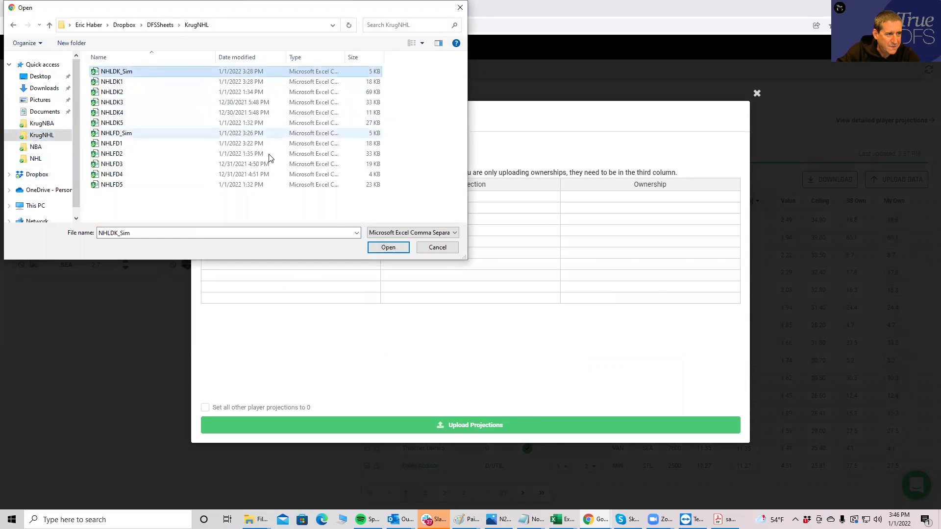
left_click(388, 247)
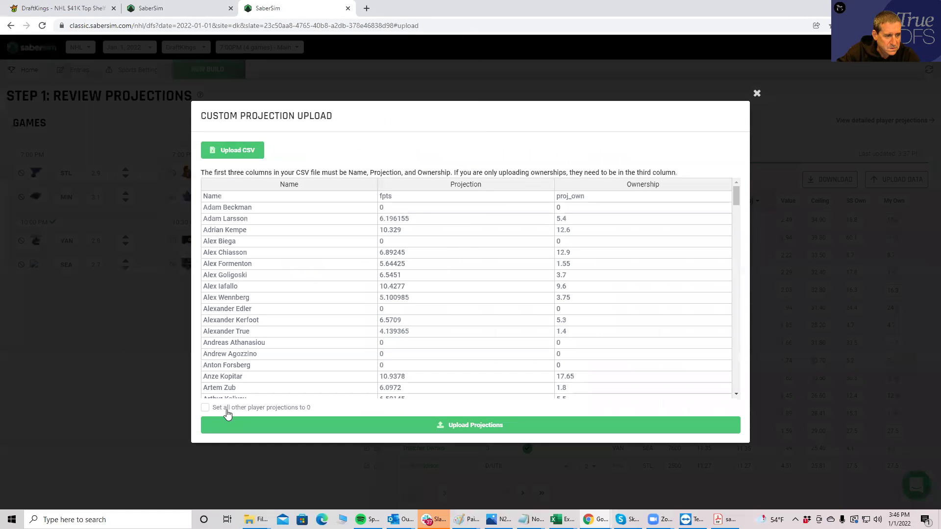
Upload the projections with all other players set to 0 and close the notices
left_click(204, 408)
left_click(239, 434)
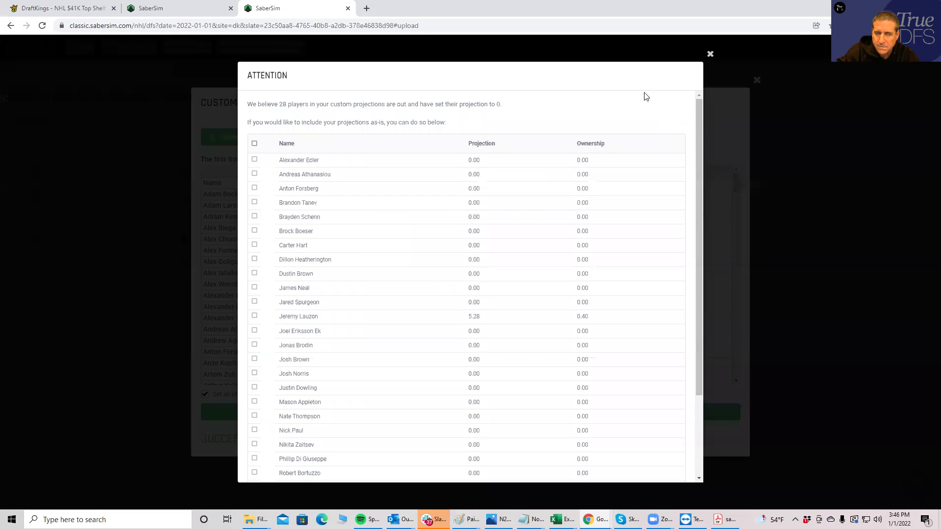
left_click(711, 55)
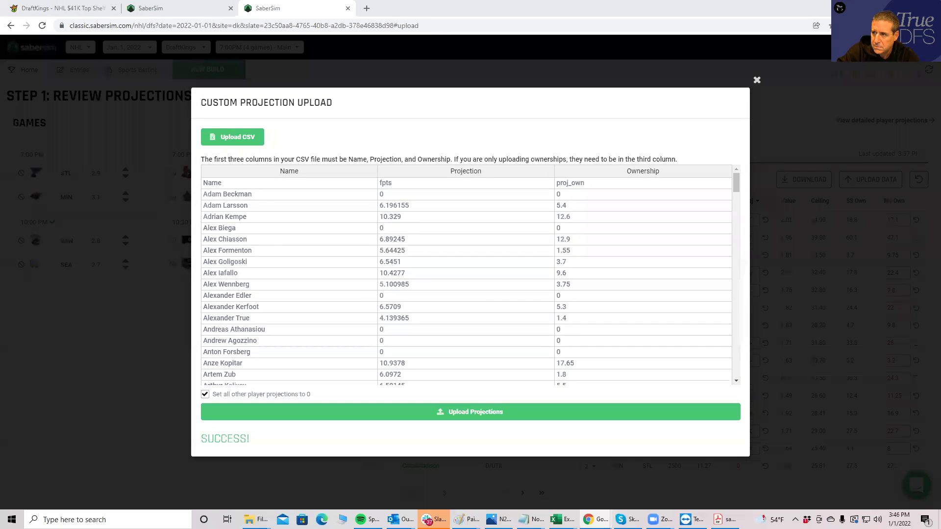
left_click(471, 419)
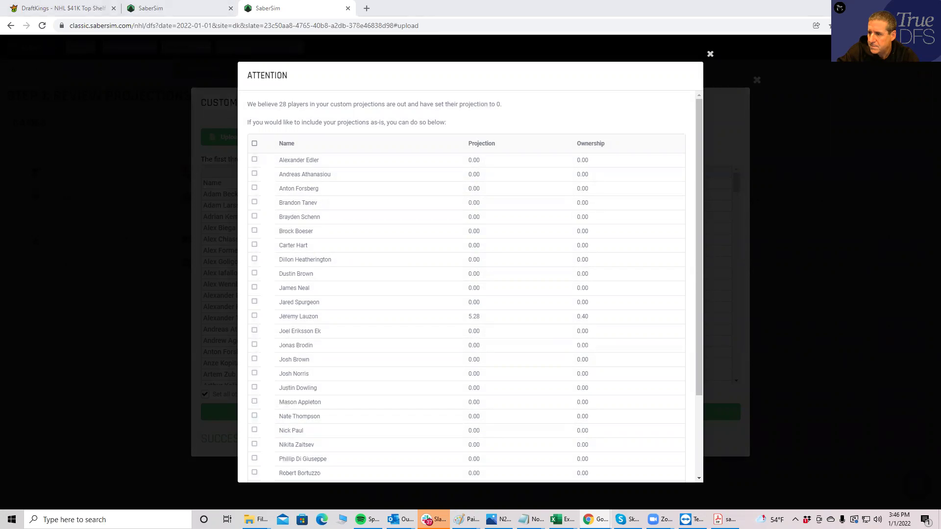
left_click(710, 54)
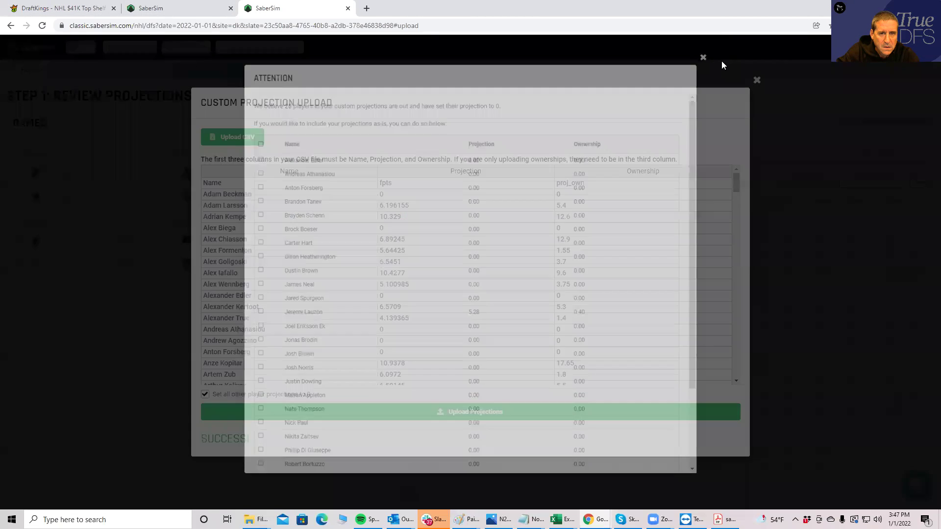
left_click(757, 80)
Start a new Manual Mode build with Smart Diversity 8 and Ownership Fade 5, then build the lineup pool
left_click(216, 71)
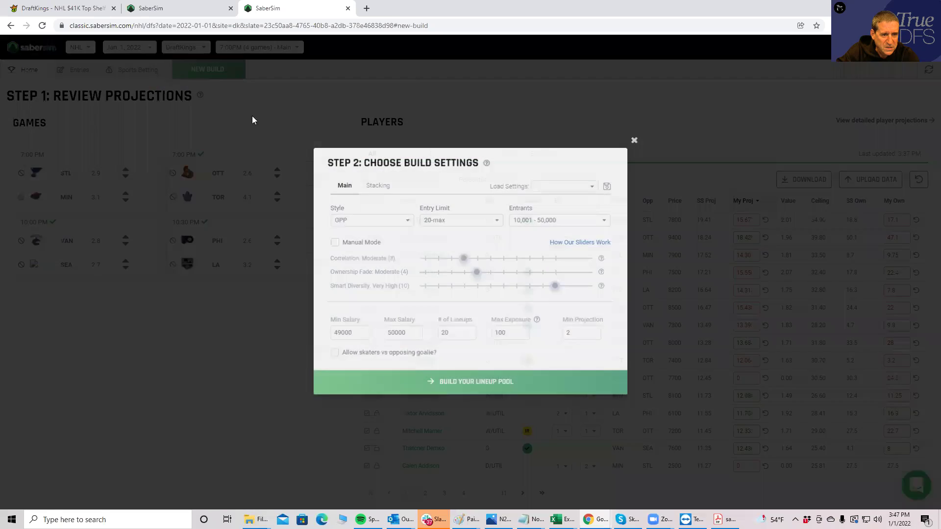
left_click(333, 243)
left_click(556, 288)
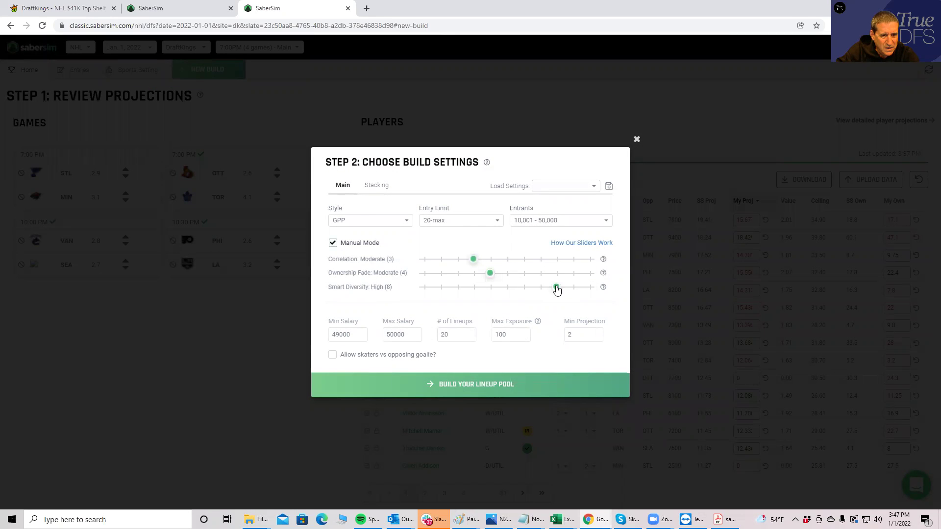
left_click(507, 273)
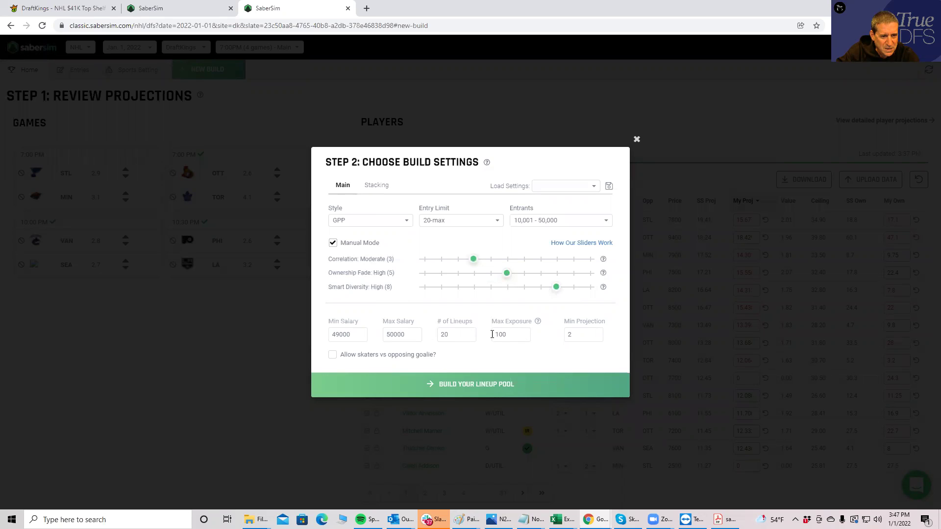
left_click(456, 386)
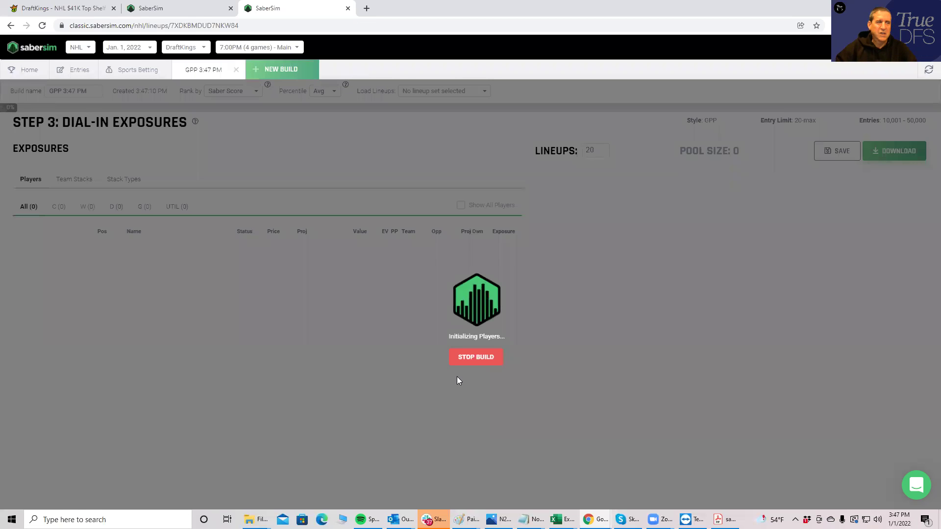